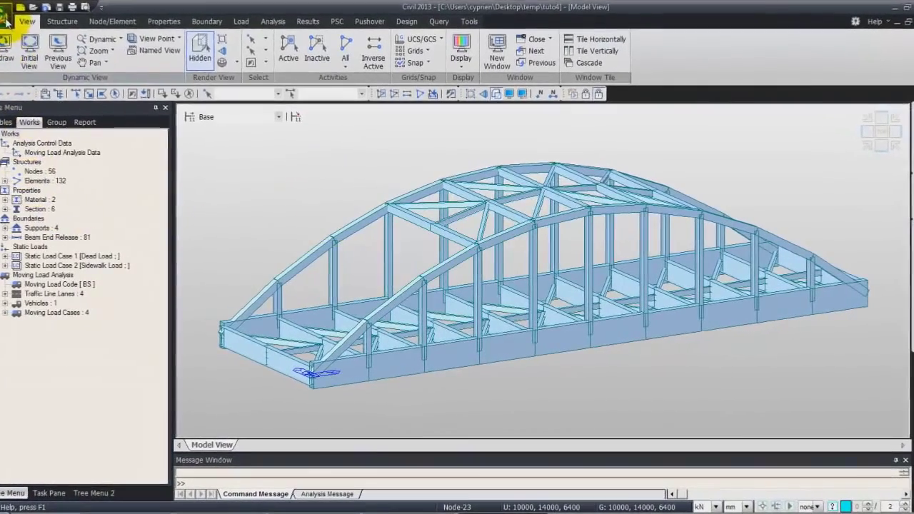
Close the bridge project, switch length units to mm, and show the empty material list
click(6, 20)
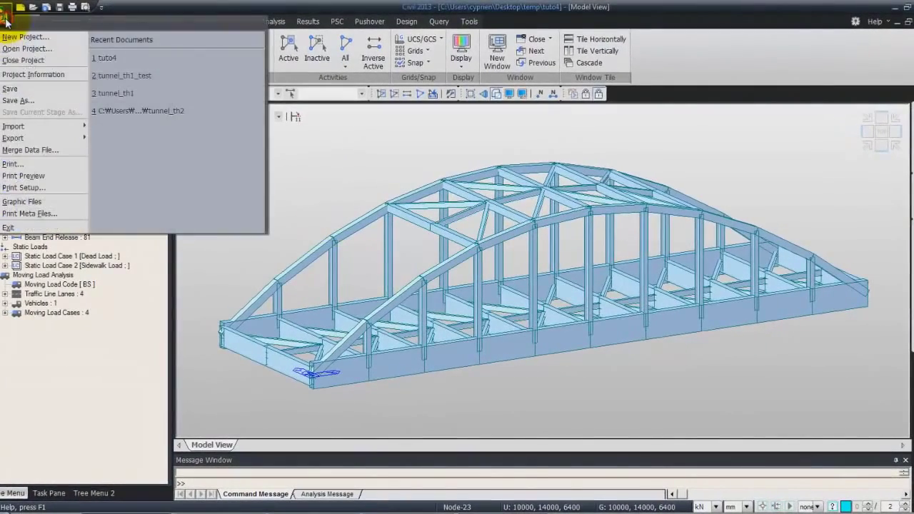
click(9, 57)
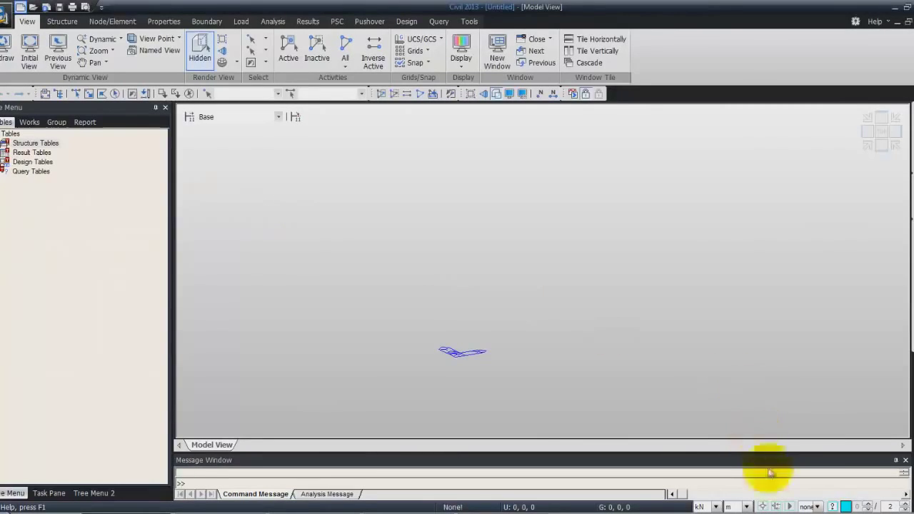
click(748, 506)
click(740, 473)
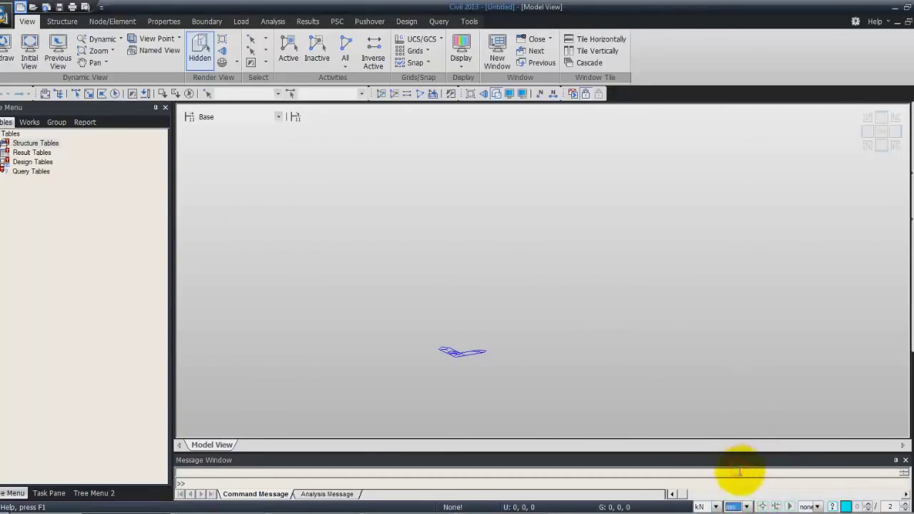
click(164, 22)
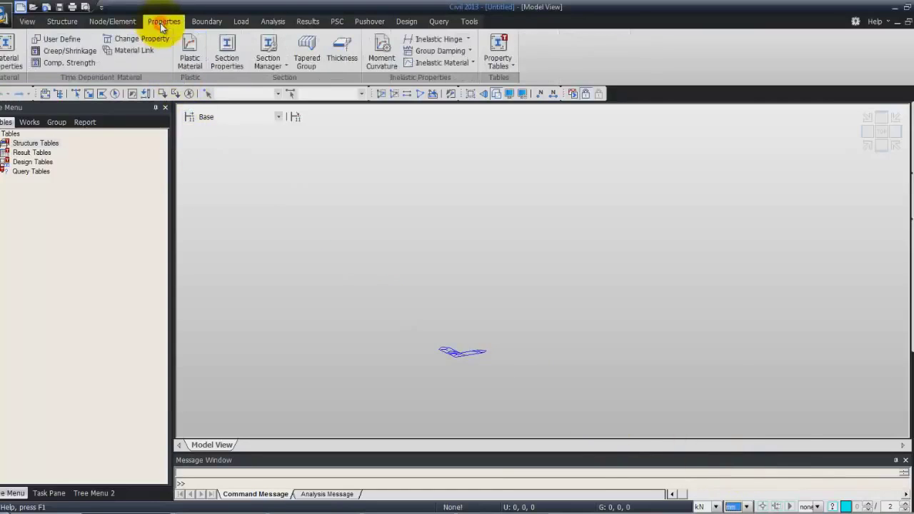
click(6, 51)
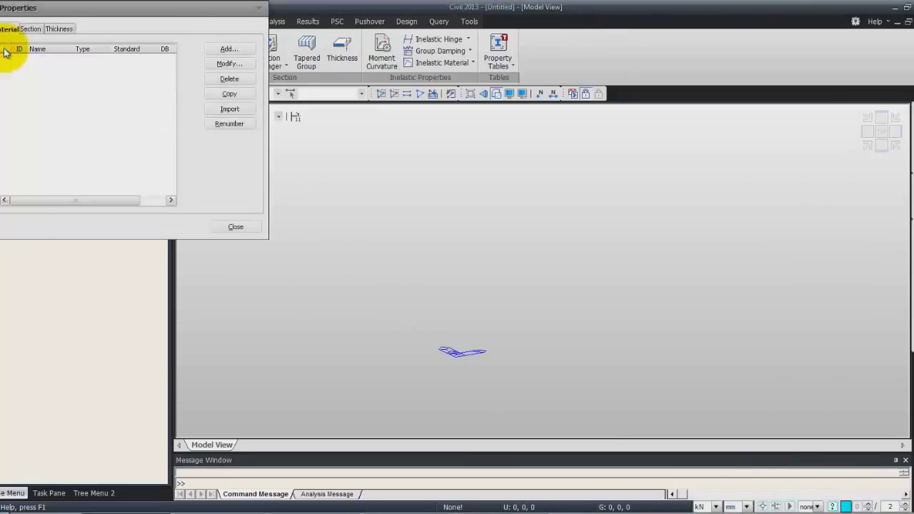
Add ASTM(S) steel materials A36 and A572-50 from the database
click(230, 50)
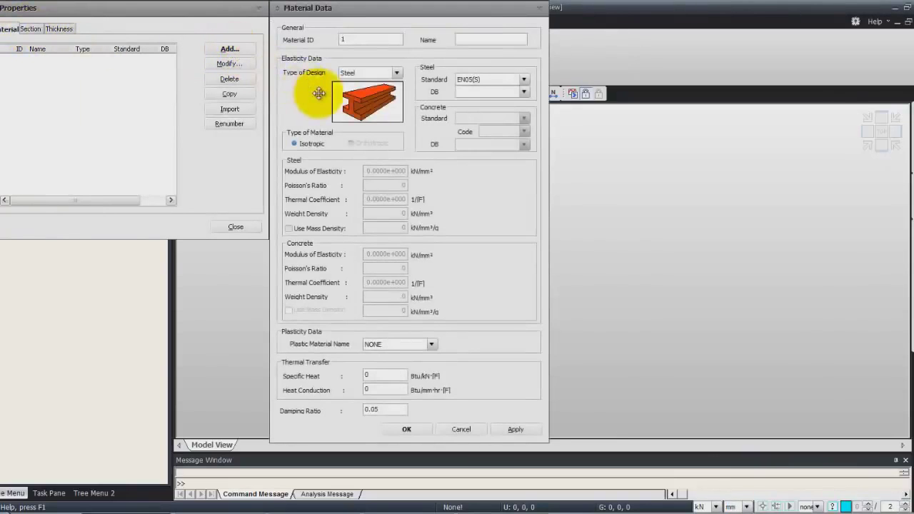
click(524, 80)
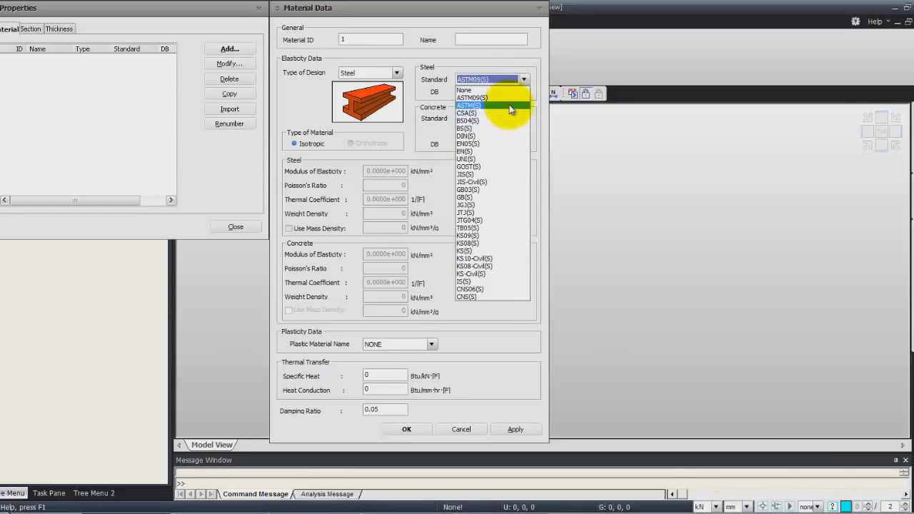
click(511, 107)
click(525, 93)
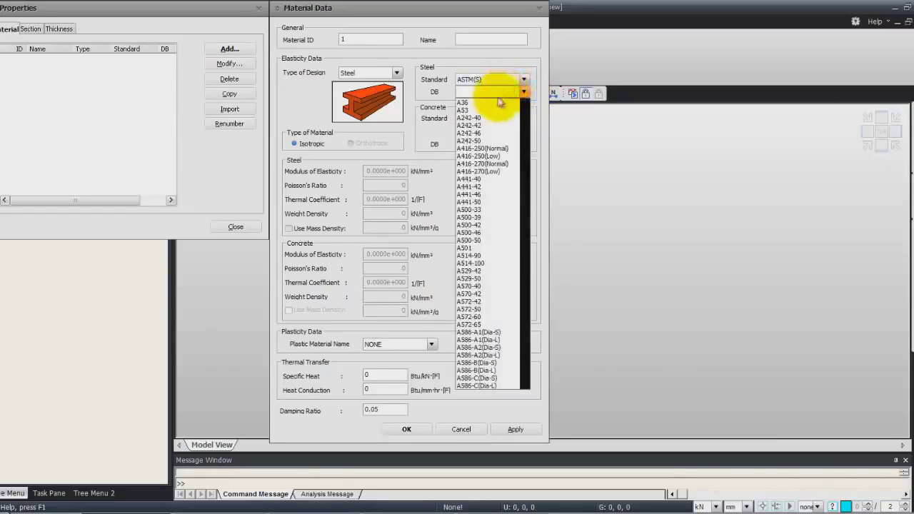
click(493, 100)
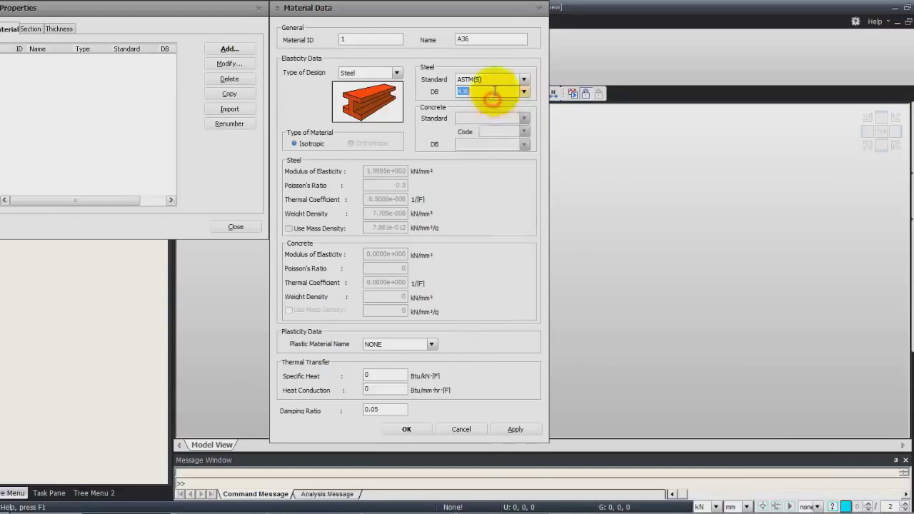
click(514, 430)
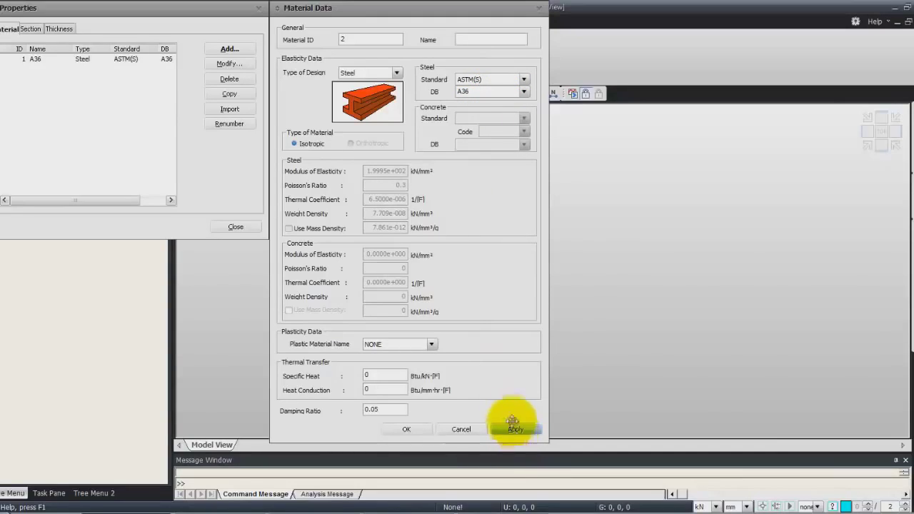
click(525, 92)
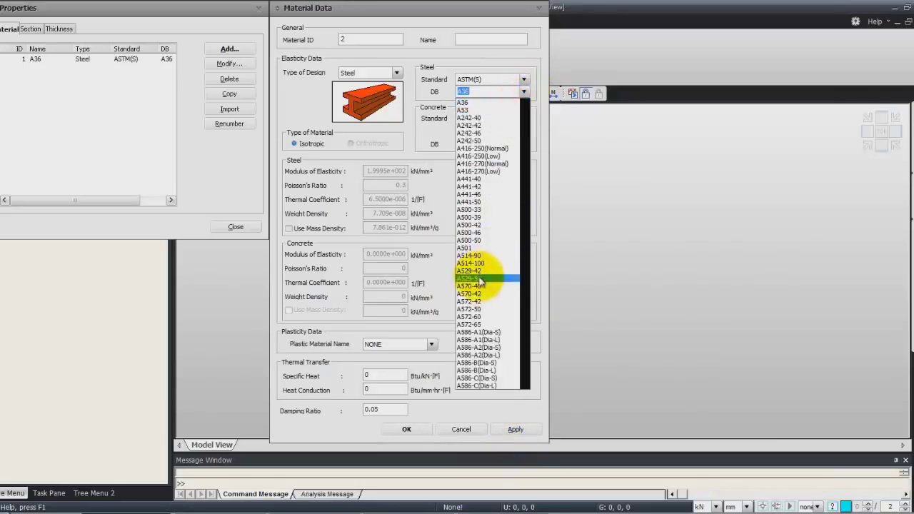
click(485, 309)
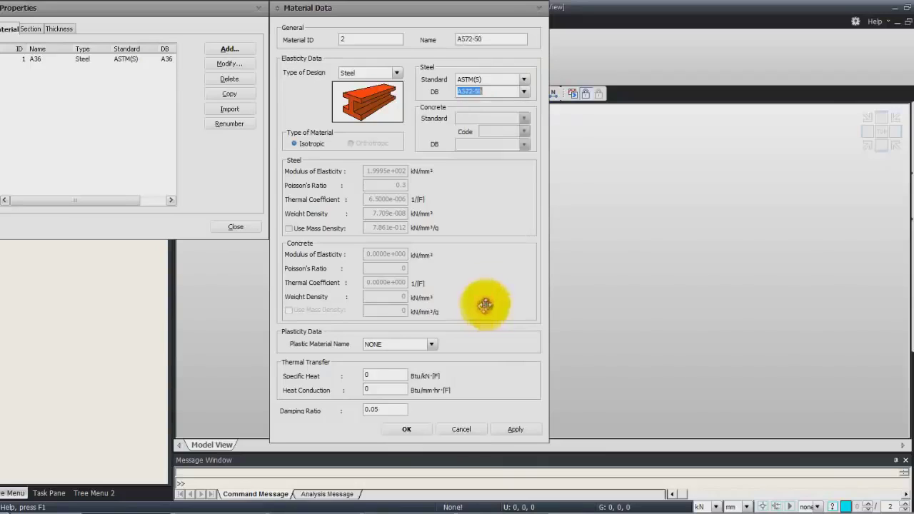
click(421, 429)
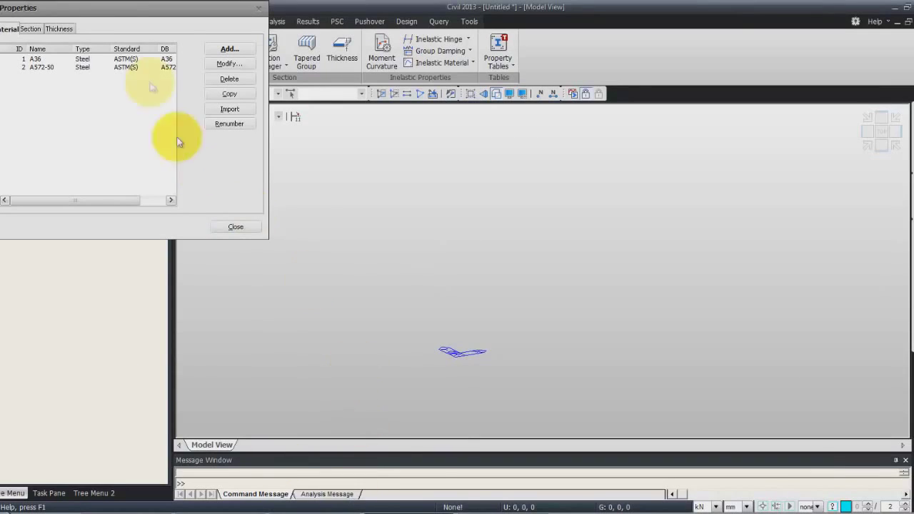
Start a new user-defined box section named 'Main Girder'
click(34, 30)
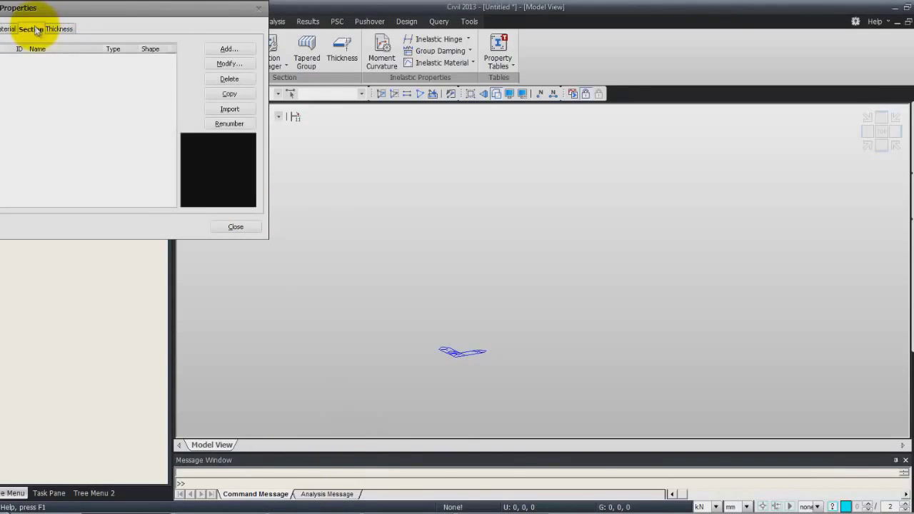
click(227, 52)
drag(173, 123, 415, 114)
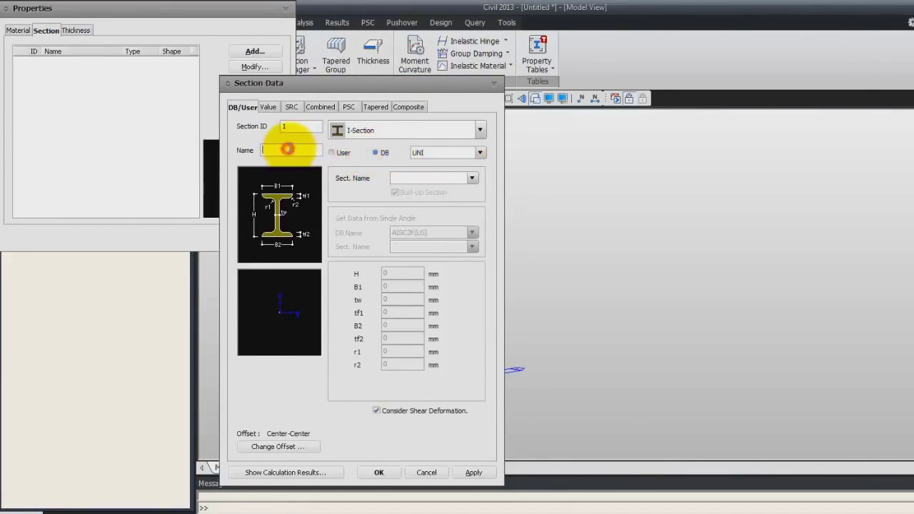
text(Main)
text( Girder)
click(480, 131)
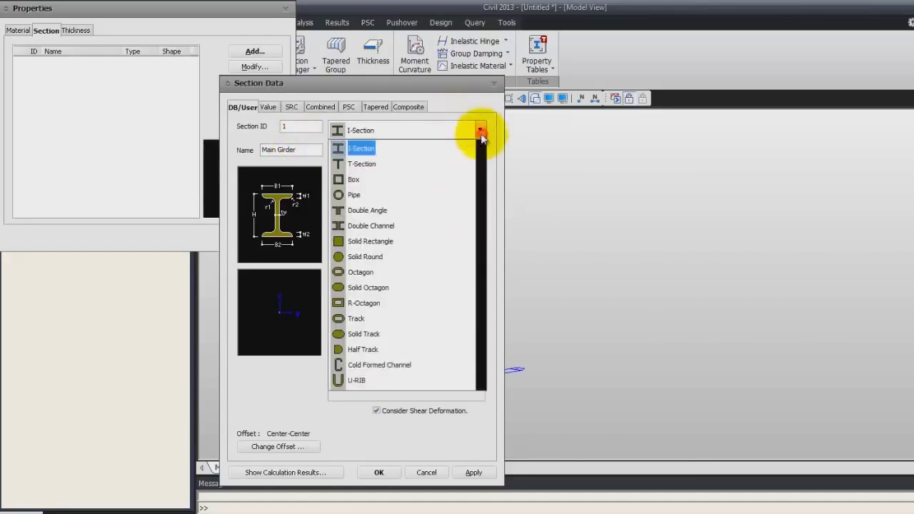
click(357, 179)
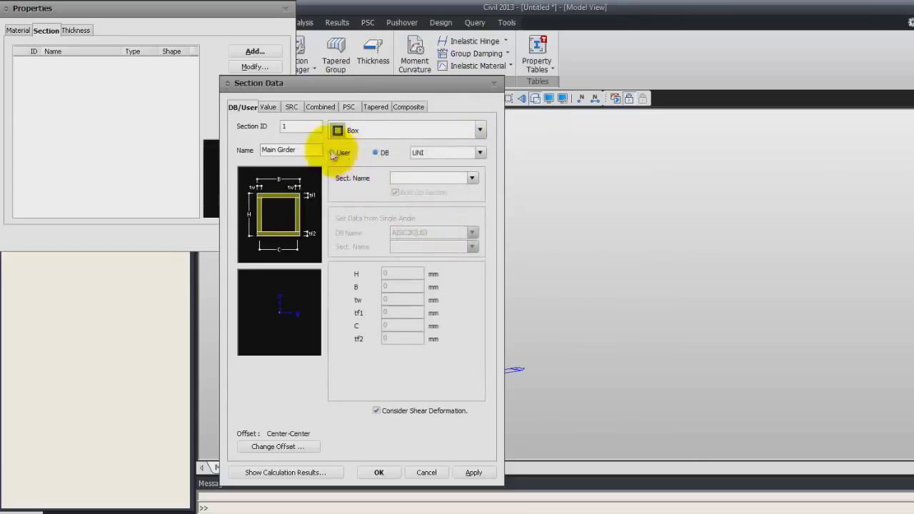
click(342, 154)
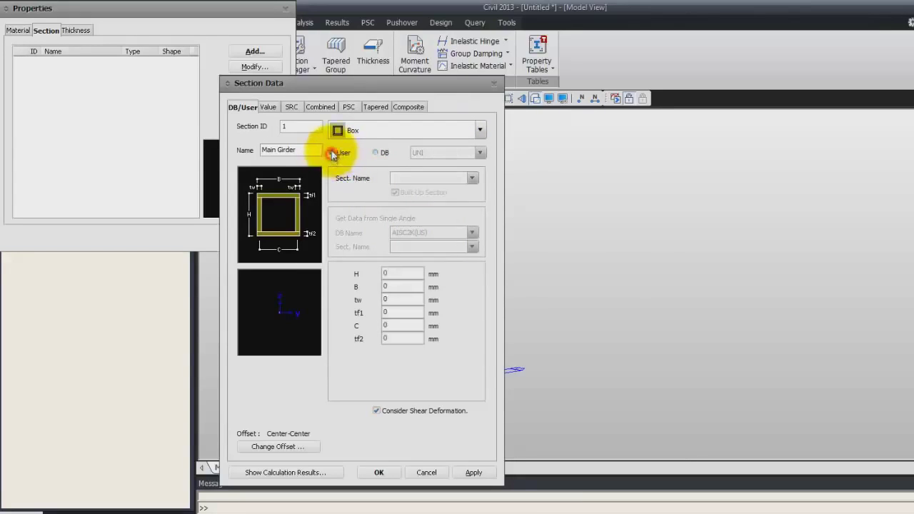
Enter H 2100, B 600, tw 10, tf1 10 and apply the Main Girder section
double_click(403, 274)
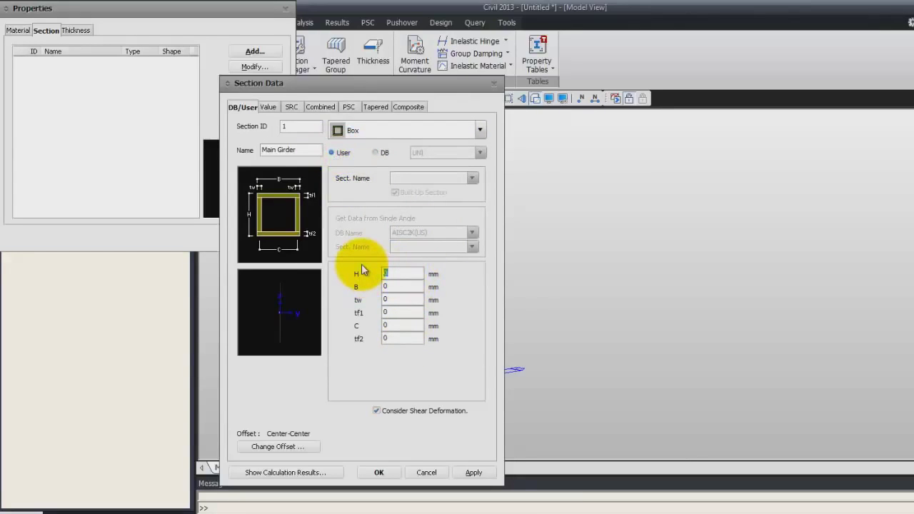
text(2100)
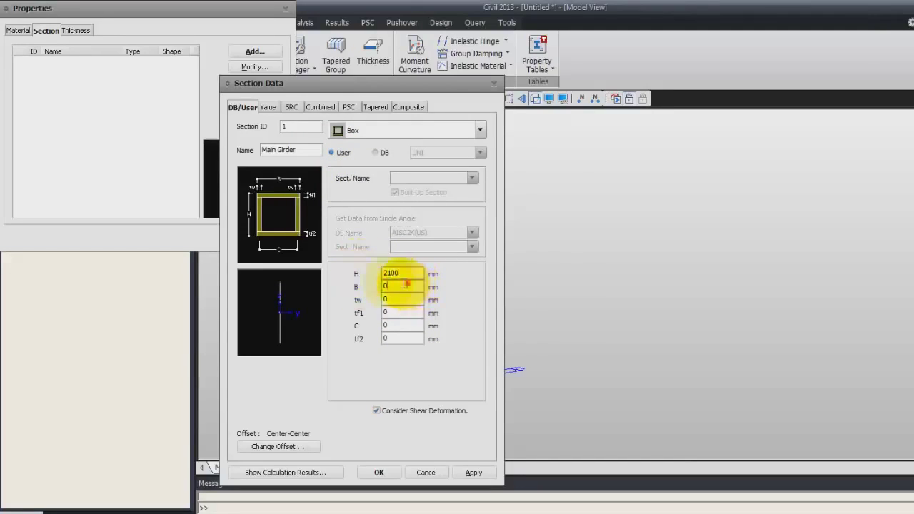
double_click(412, 287)
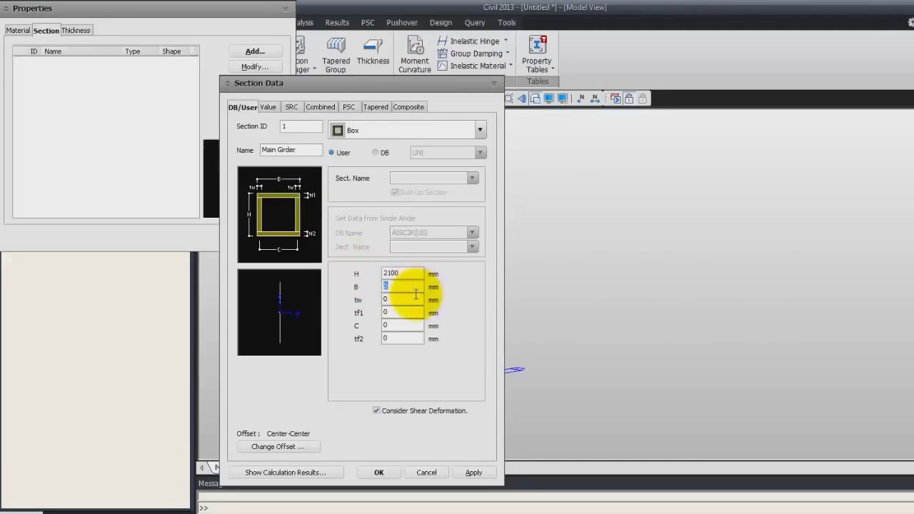
text(600)
double_click(397, 301)
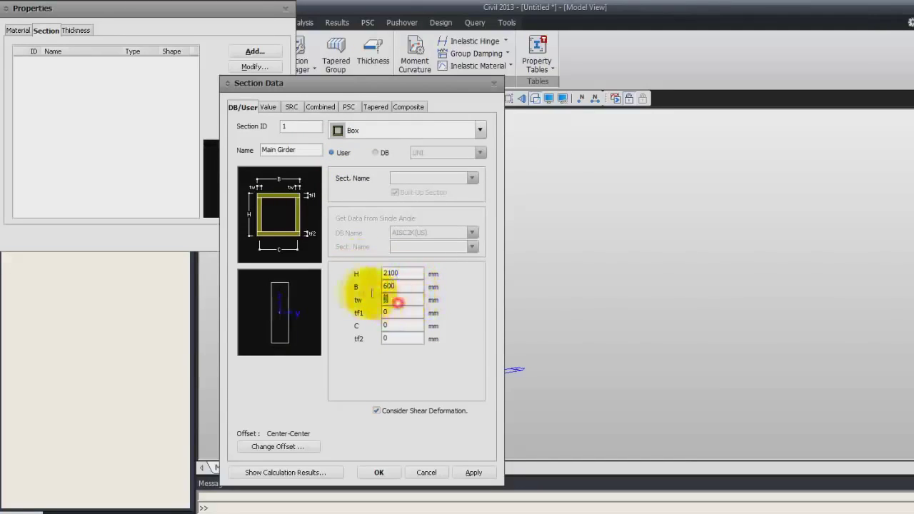
text(10)
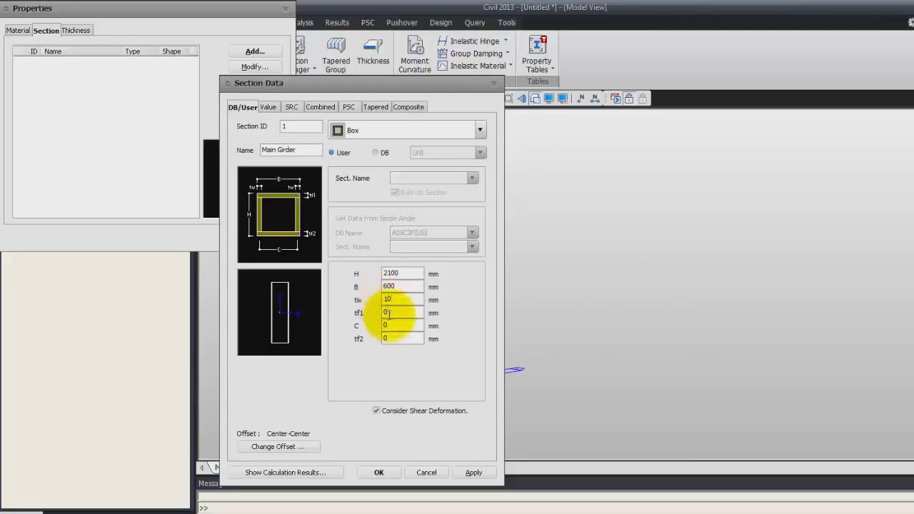
double_click(389, 314)
text(10)
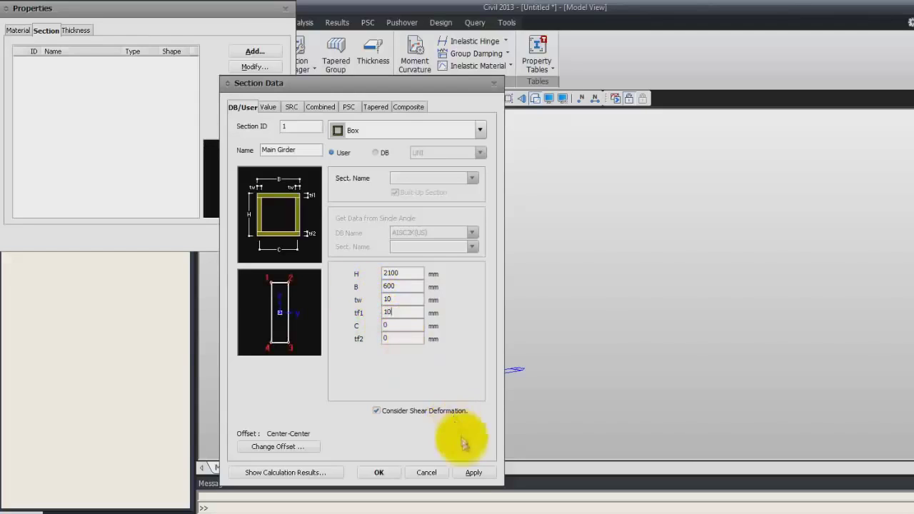
click(468, 473)
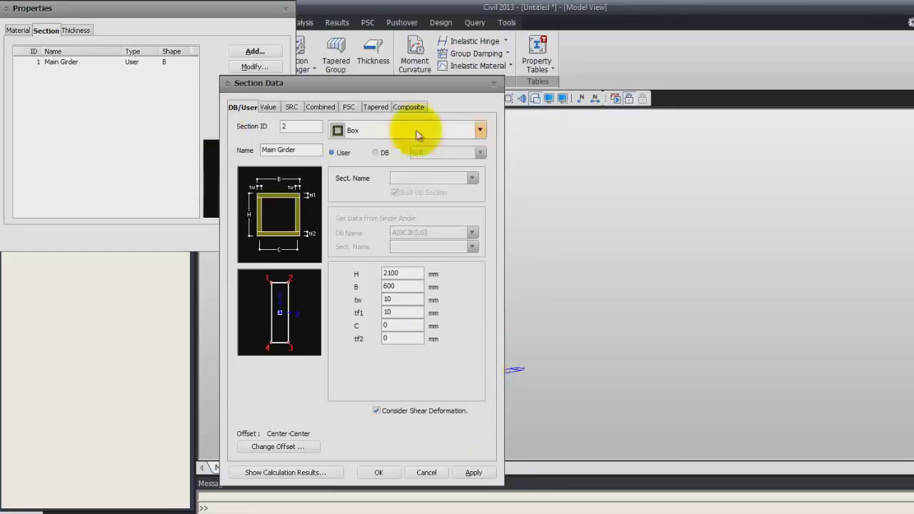
Rename the next section to 'Cross Beam' and make it an I-section
drag(262, 149, 304, 149)
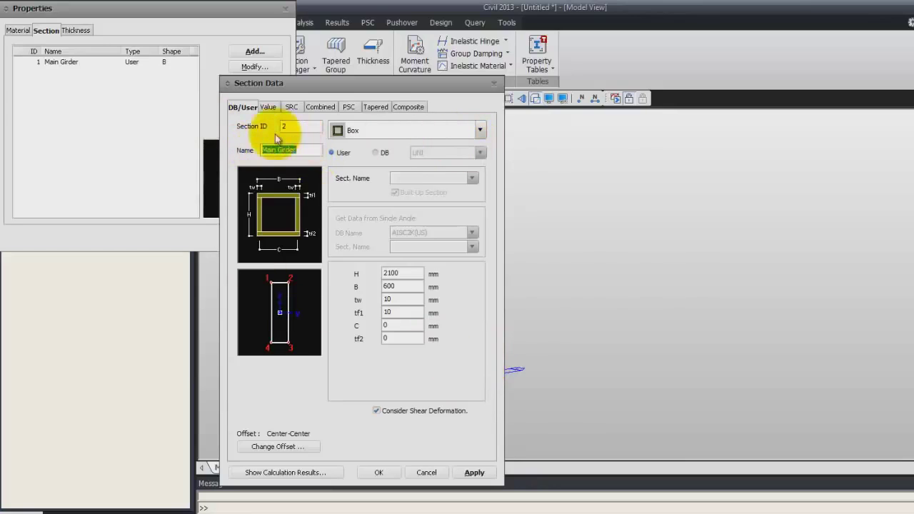
key(BackSpace)
text(ss Beam)
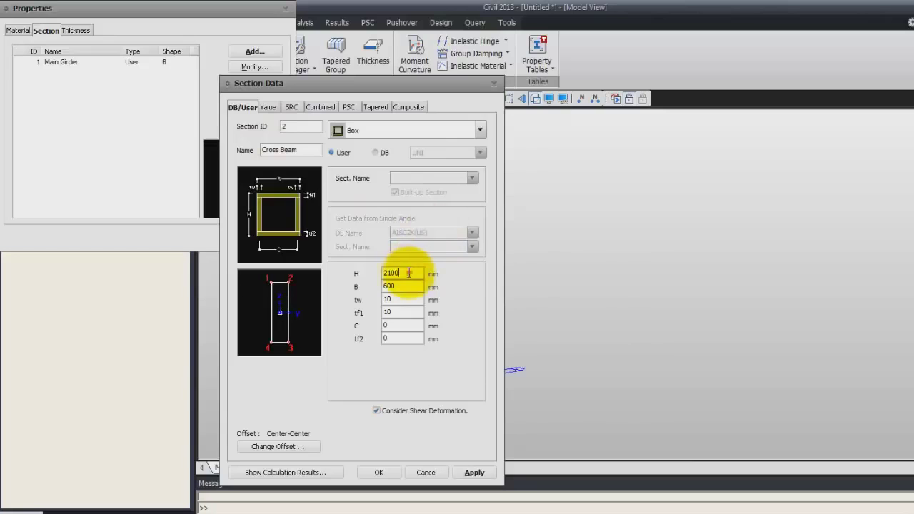
drag(409, 272, 339, 275)
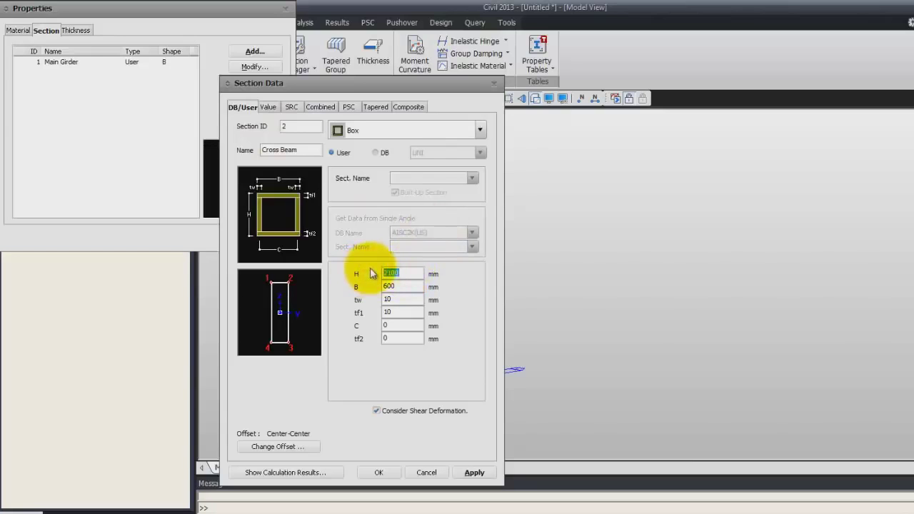
click(480, 130)
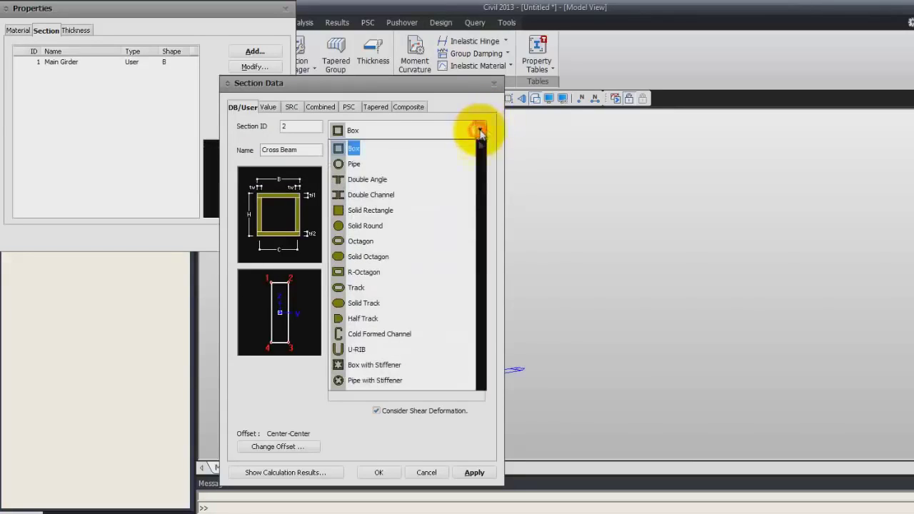
scroll(433, 164, up, 2)
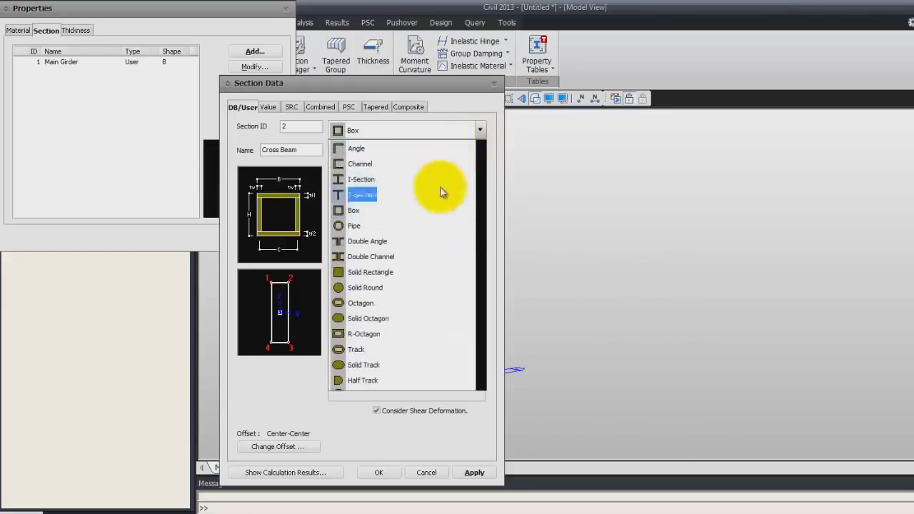
click(389, 179)
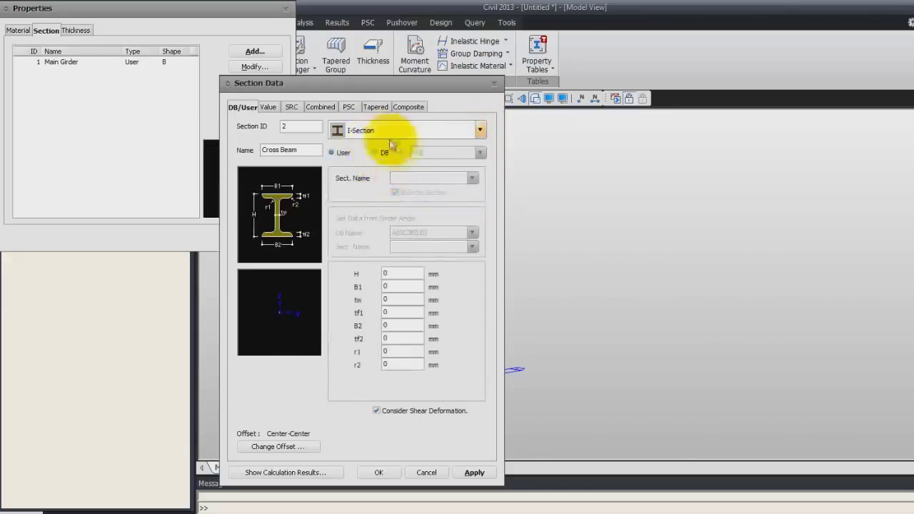
Enter H 1540, B1 500, tw 14, tf1 27 and apply the Cross Beam section
click(408, 274)
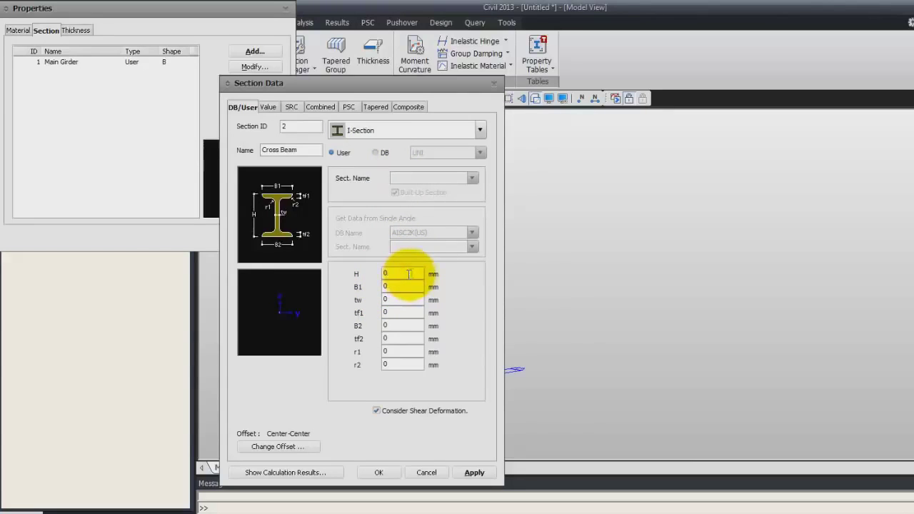
text(15)
text(40)
click(385, 273)
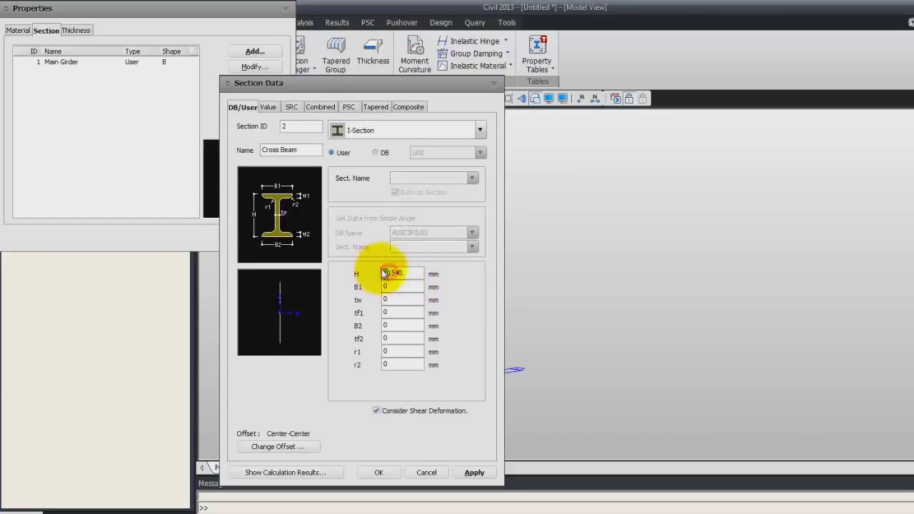
click(390, 287)
text(500)
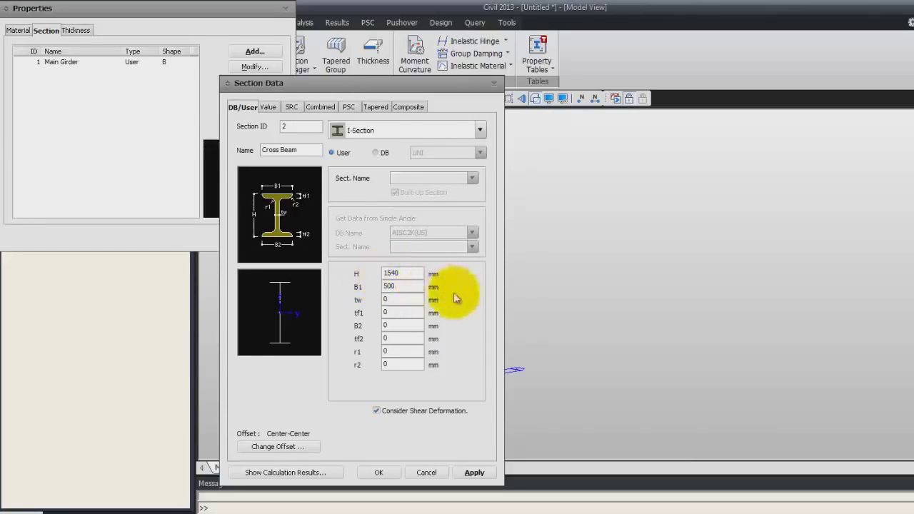
click(397, 297)
text(14)
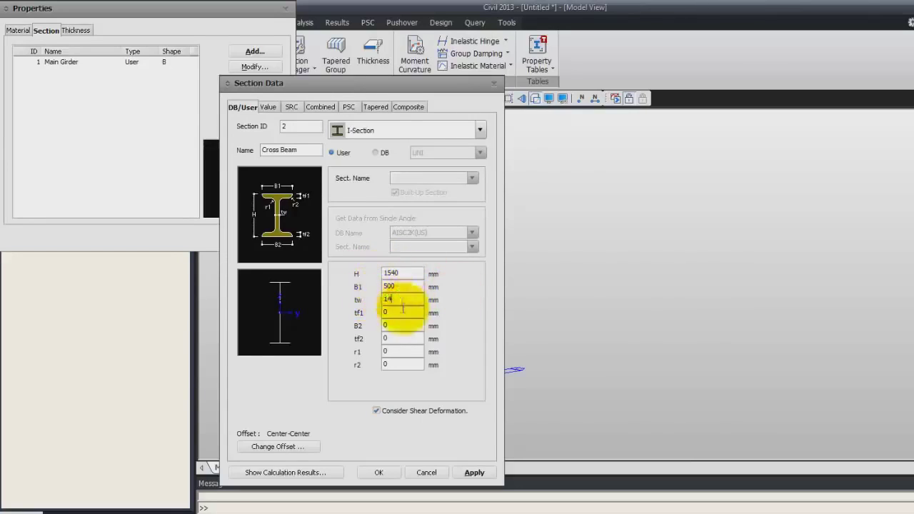
click(396, 311)
text(27)
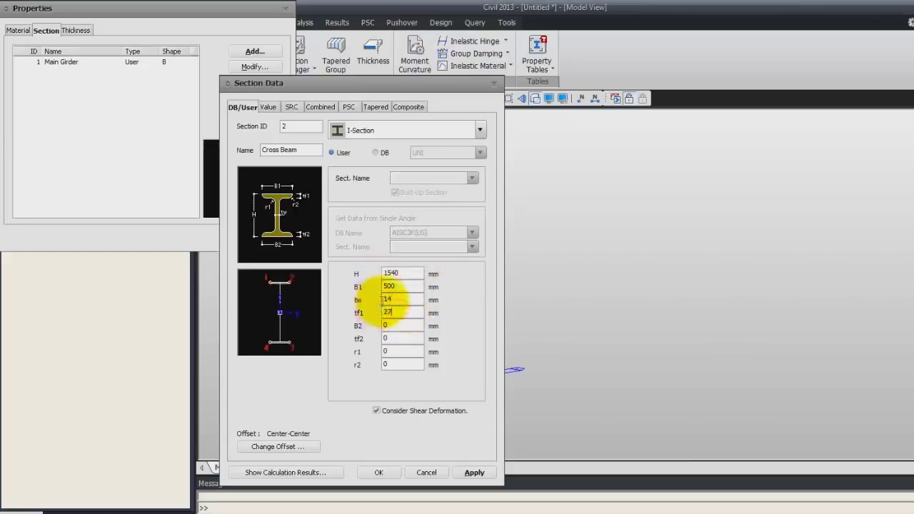
click(468, 475)
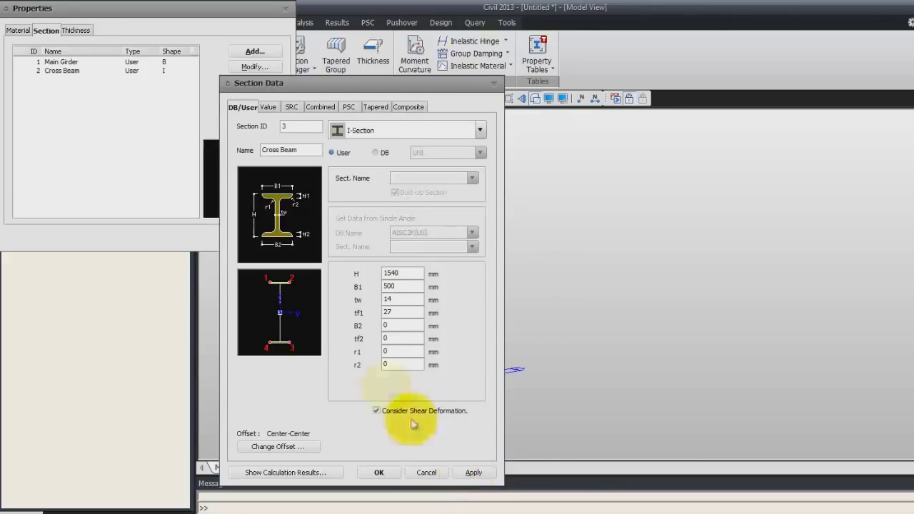
Rename the section to 'Arch Rib' and set its shape to Box
double_click(307, 149)
text(Arch Rib)
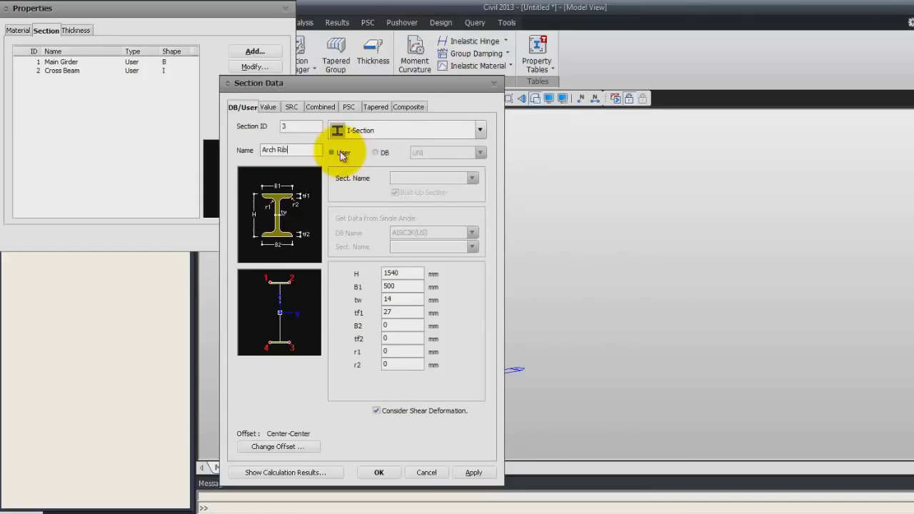
click(481, 130)
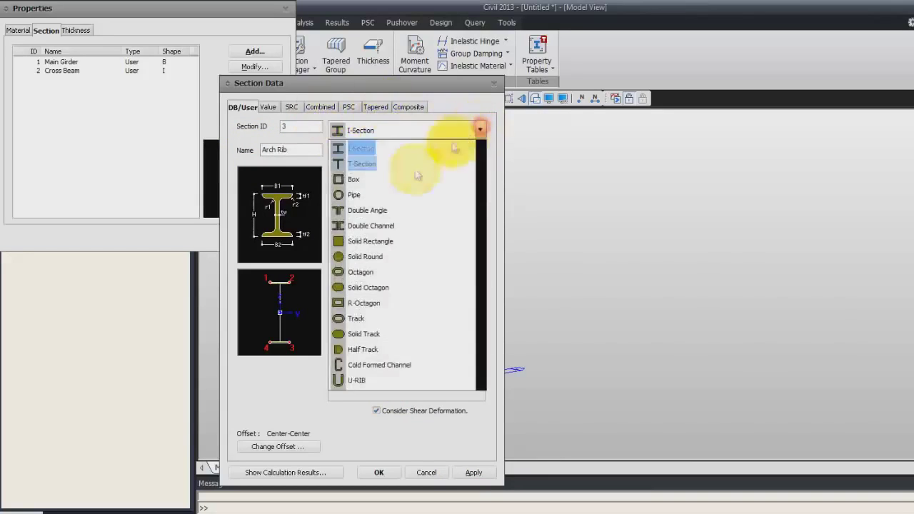
click(408, 179)
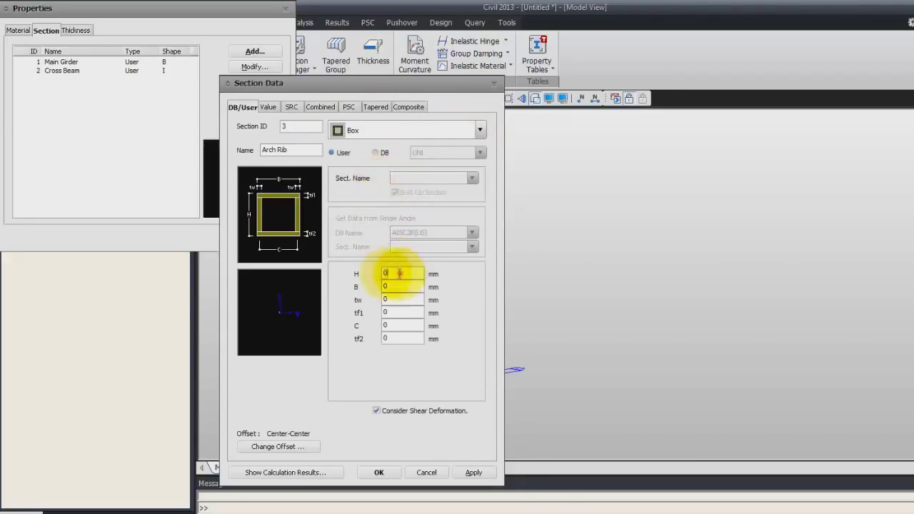
Enter H 600, B 600, tw 16, tf1 14 and apply the Arch Rib section
drag(399, 272, 377, 272)
text(600)
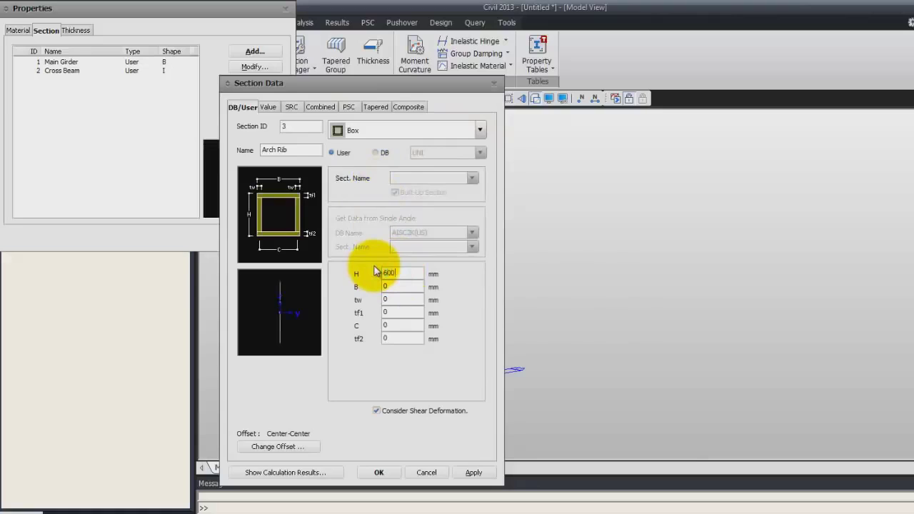
drag(401, 286, 380, 287)
text(6)
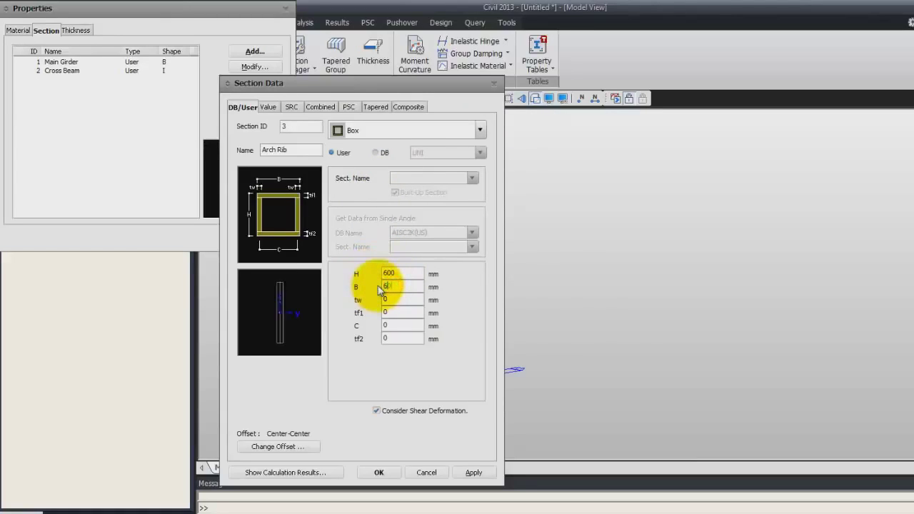
text(00)
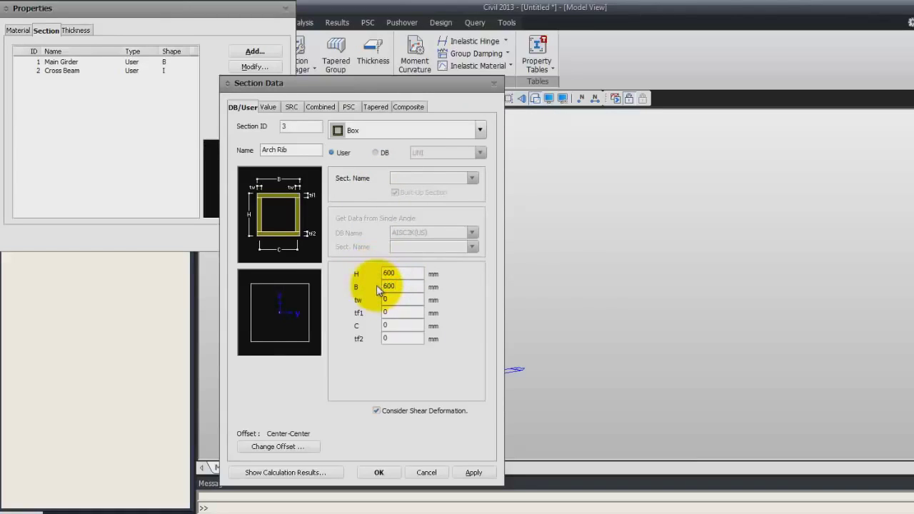
drag(400, 300, 371, 301)
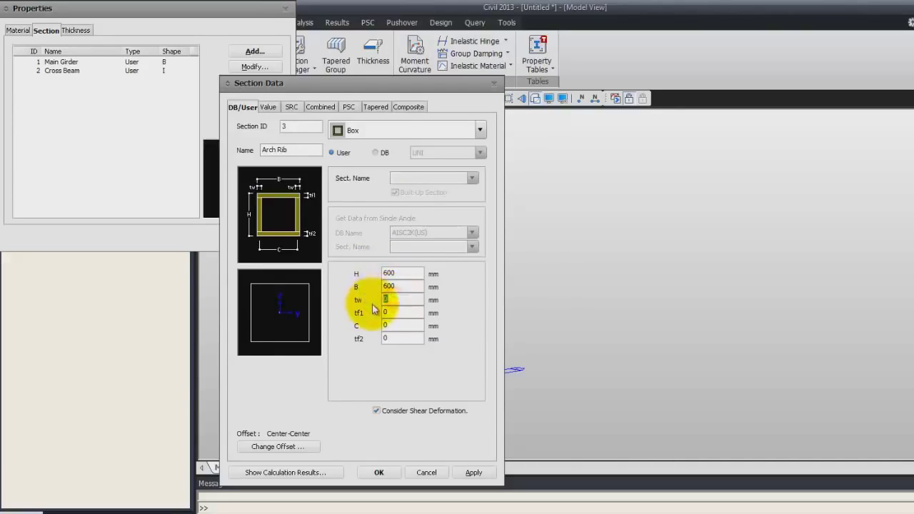
text(16)
drag(400, 313, 379, 319)
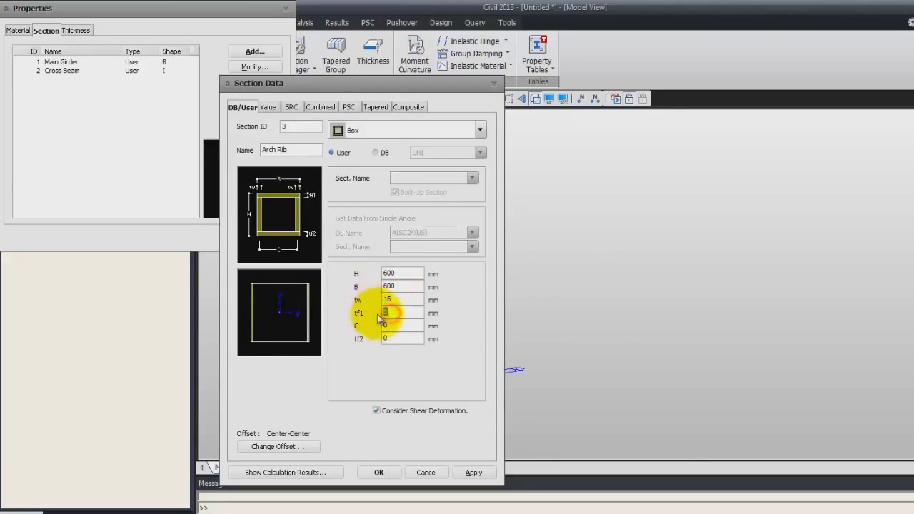
text(14)
click(473, 472)
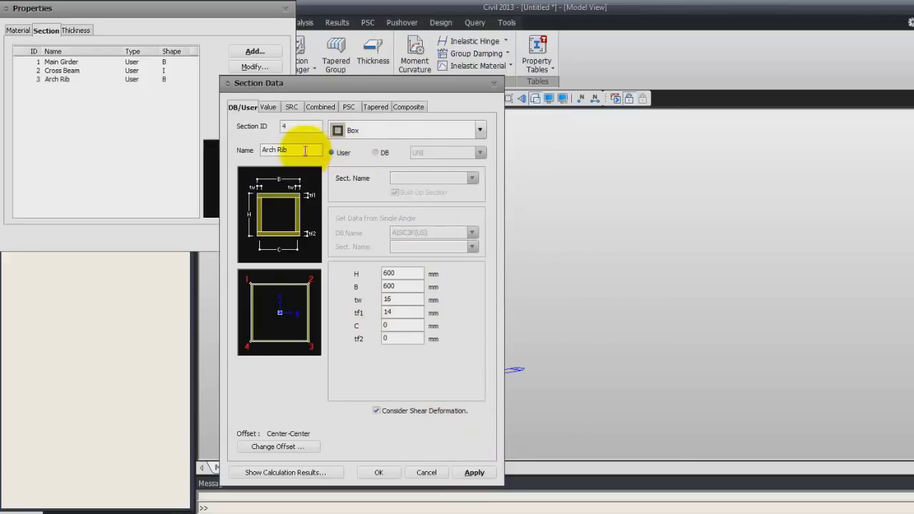
double_click(305, 151)
text(Hanger)
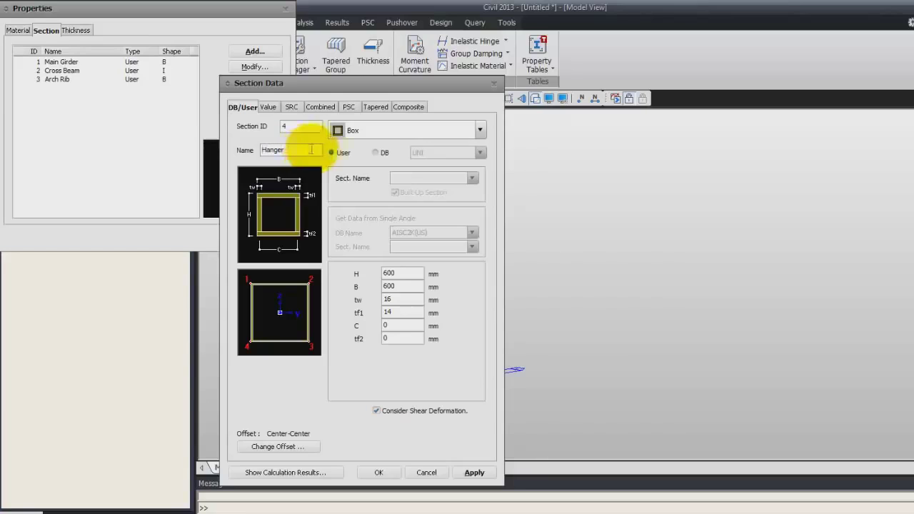
Make Hanger an I-section with H 600, B1 400, tw 12, tf1 16, and apply it
click(480, 131)
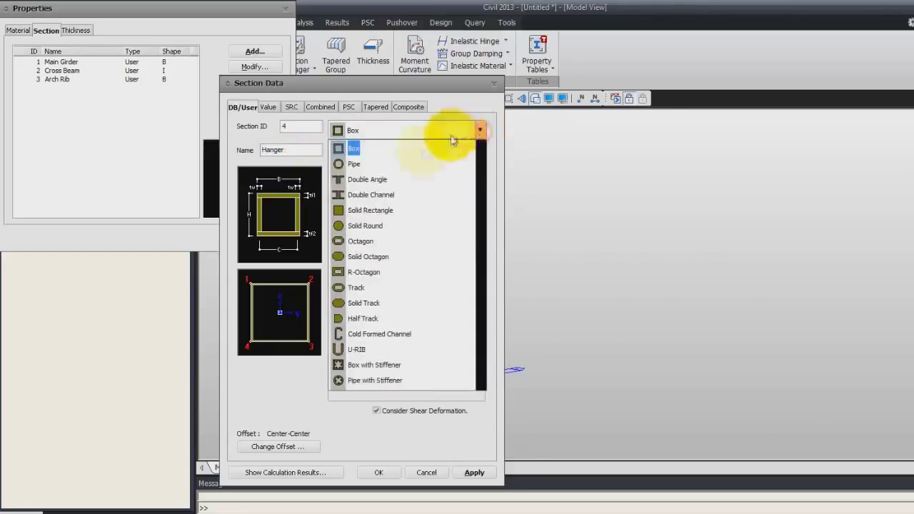
scroll(405, 170, up, 2)
click(400, 179)
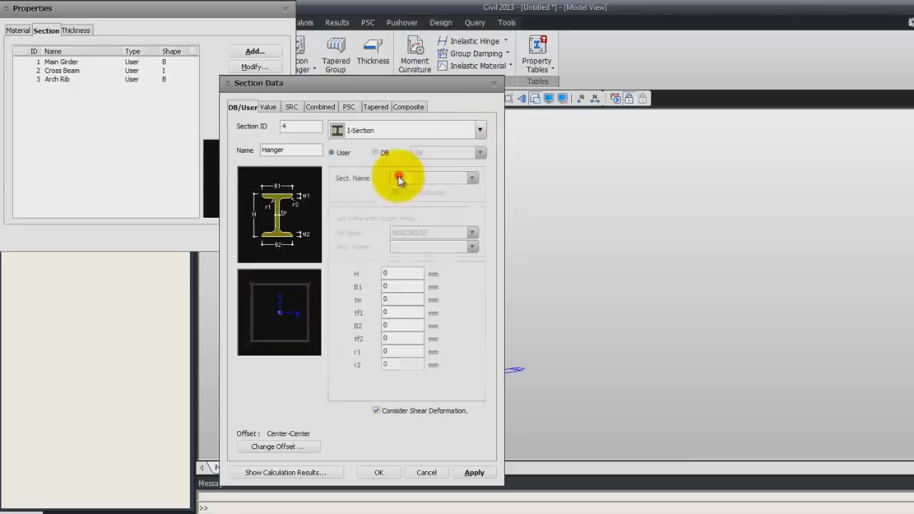
click(401, 272)
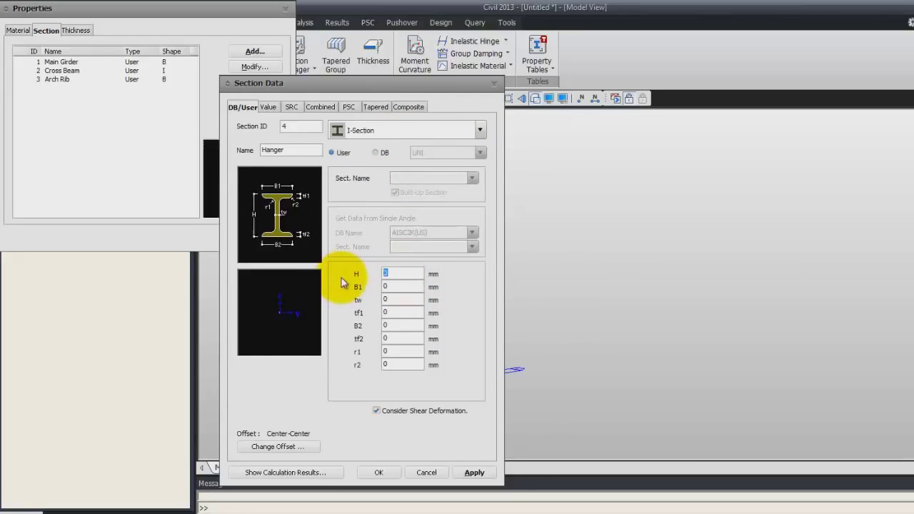
text(600)
click(395, 286)
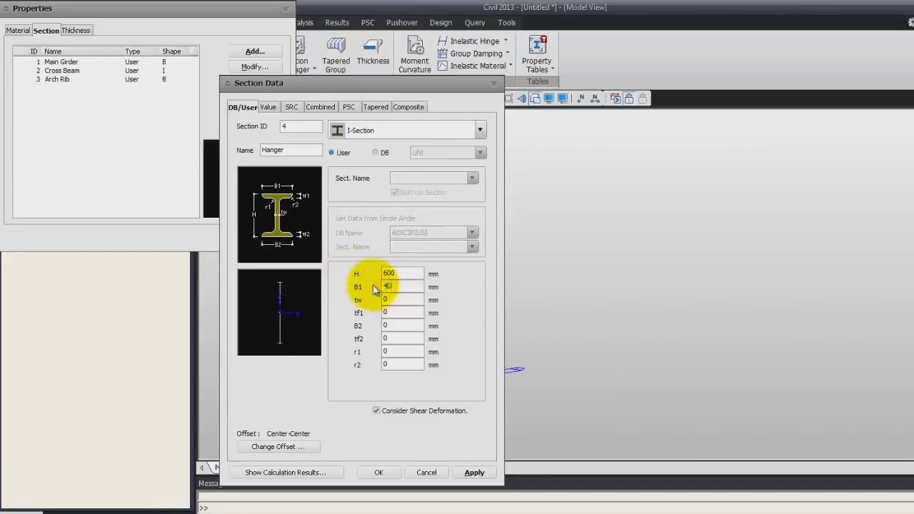
text(0)
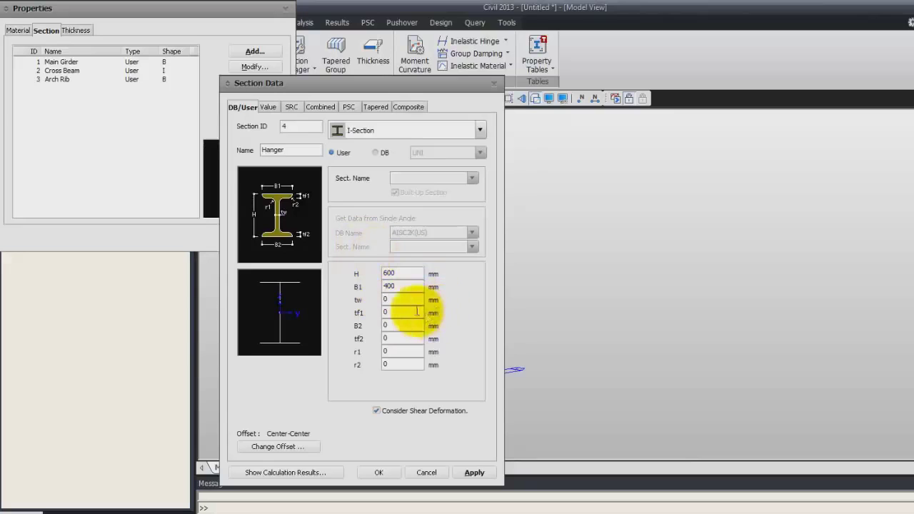
click(393, 300)
text(12)
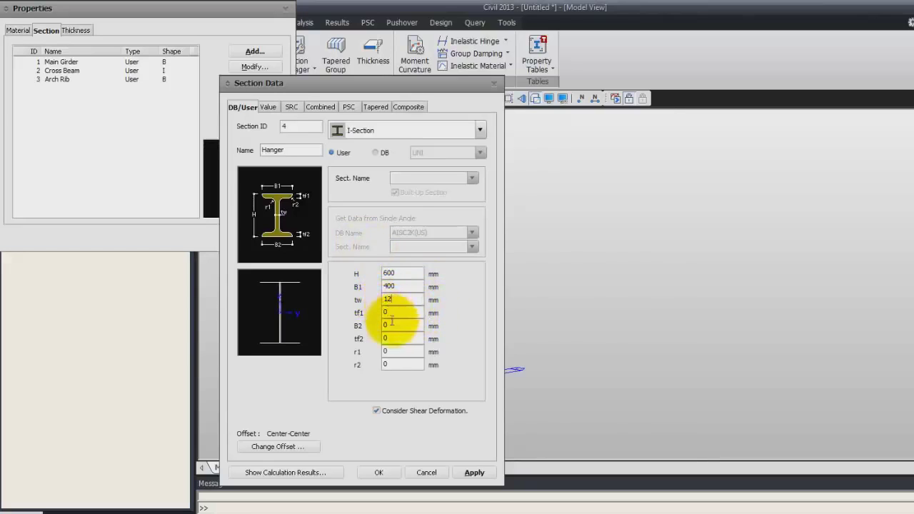
click(394, 313)
text(16)
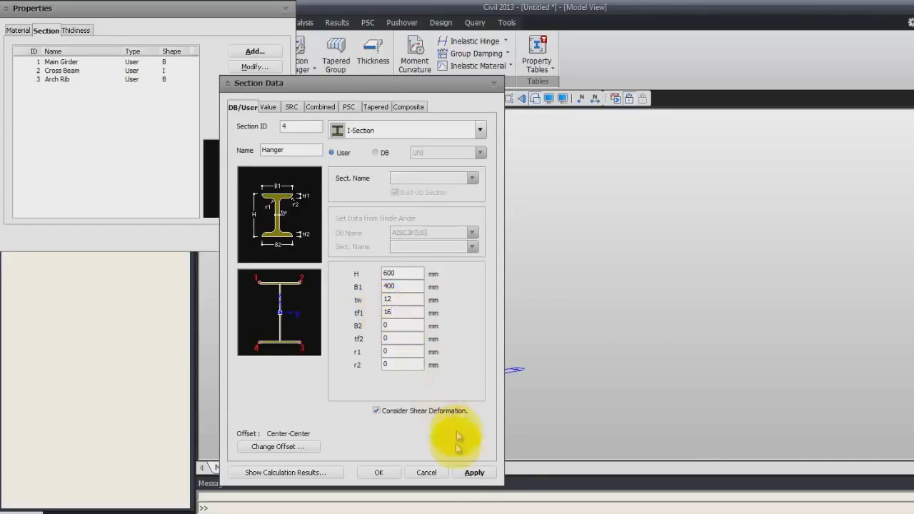
click(473, 473)
text(Strut)
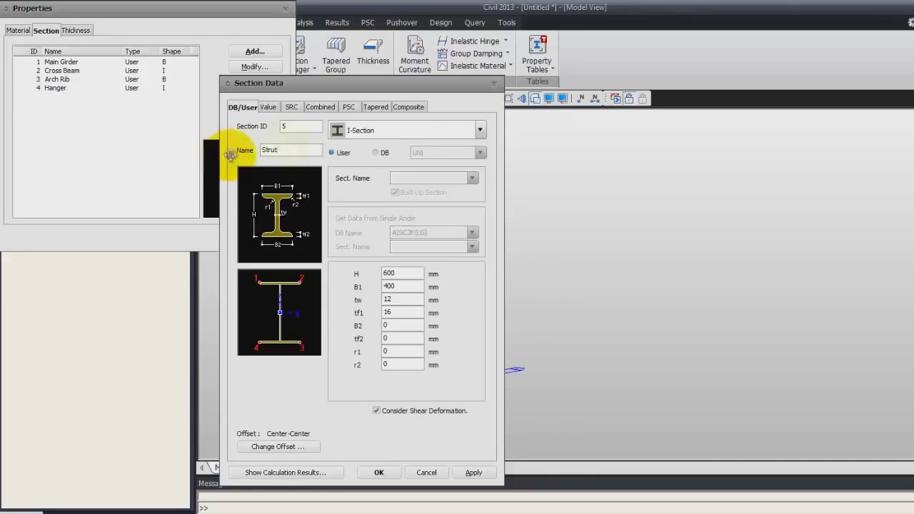
Make Strut a box with H 600, B 500, tw 10, tf1 14, and apply it
click(477, 130)
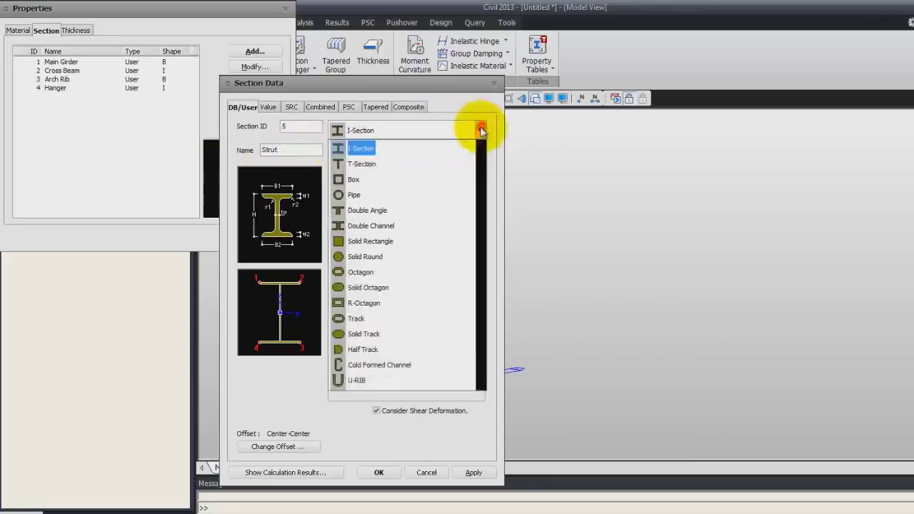
click(400, 175)
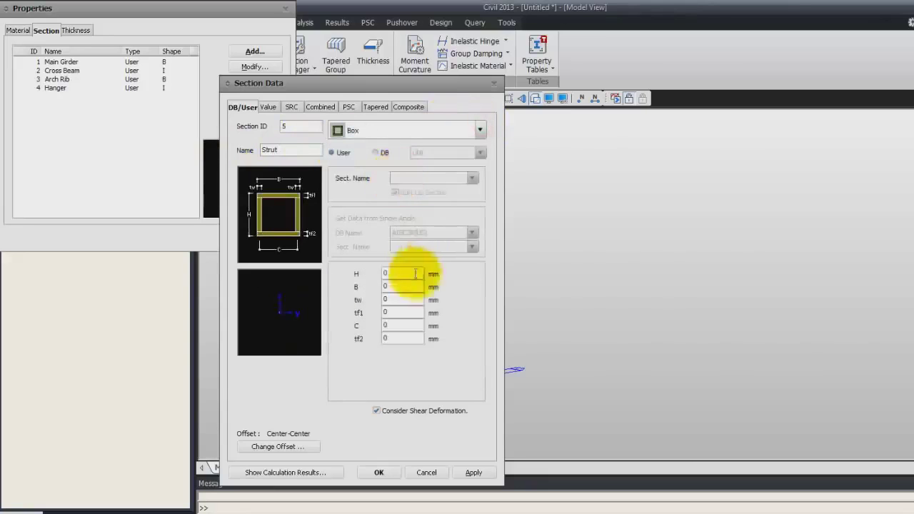
click(413, 274)
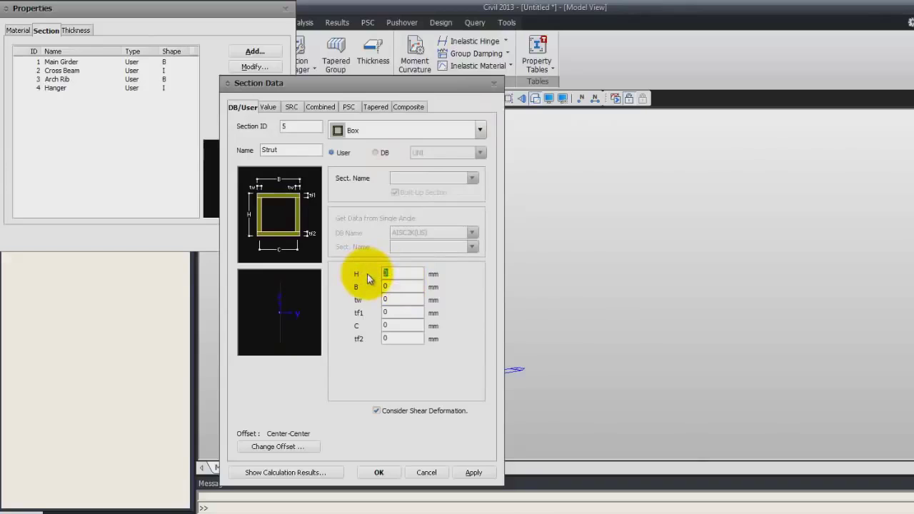
text(600)
click(390, 286)
text(500)
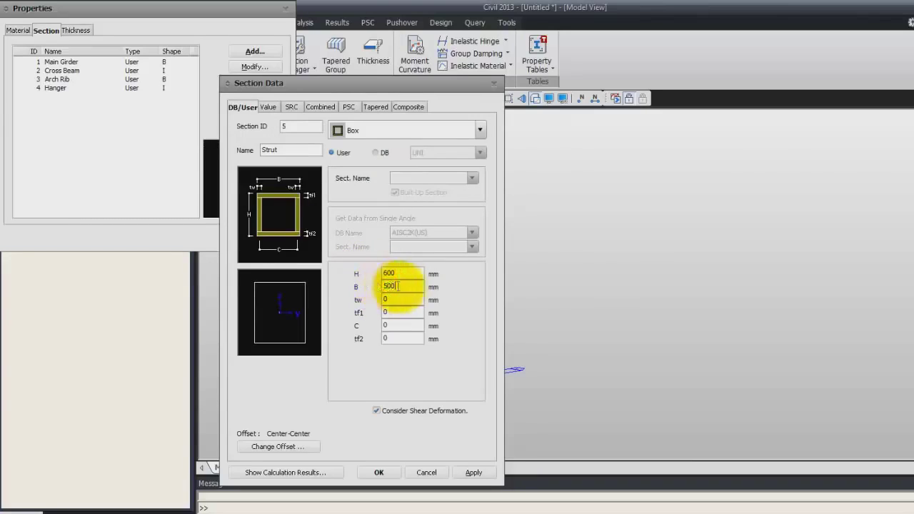
click(396, 299)
text(10)
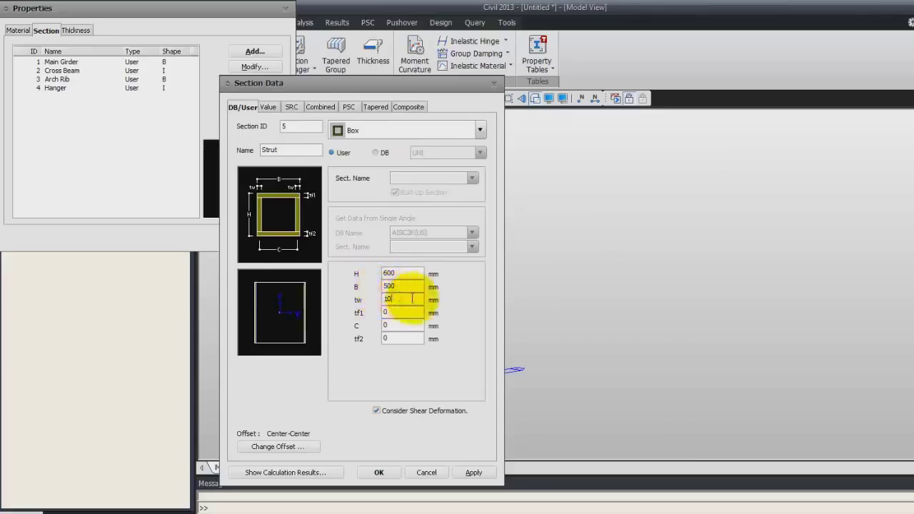
click(389, 312)
text(10)
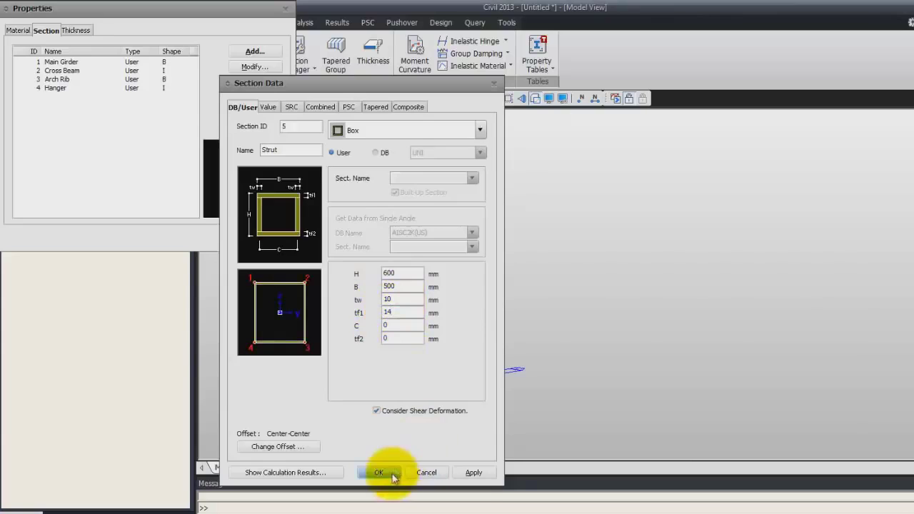
click(474, 476)
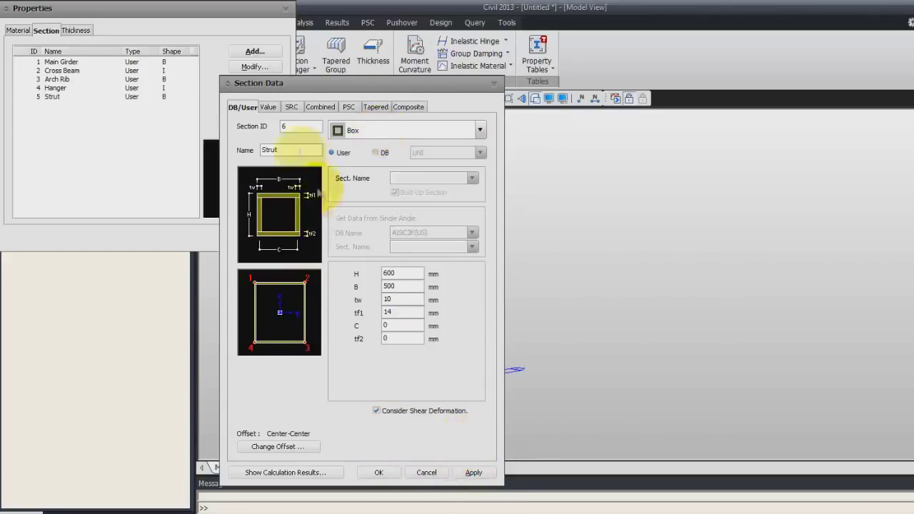
Name the sixth section 'Bracing & Stringer', make it an I-section with database sizing
mouse_move(295, 150)
mouse_down()
mouse_move(254, 146)
mouse_move(261, 150)
mouse_up()
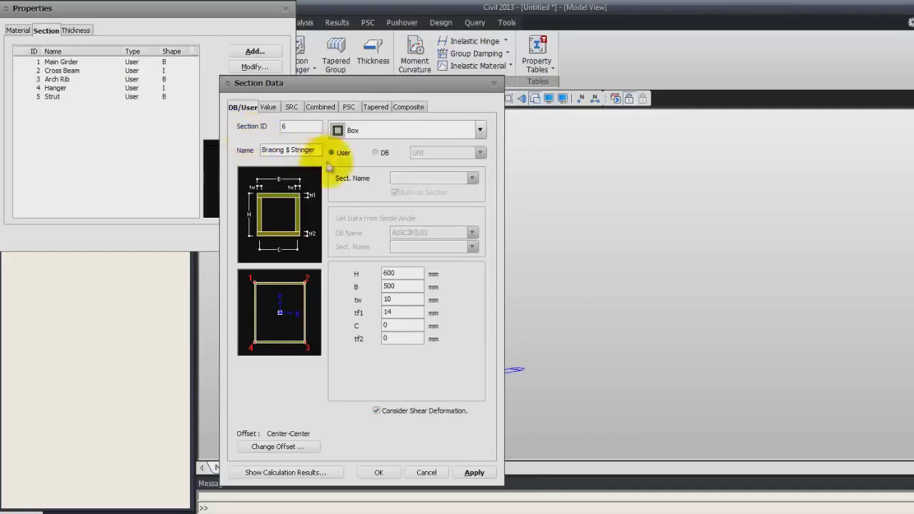
text(&)
click(285, 147)
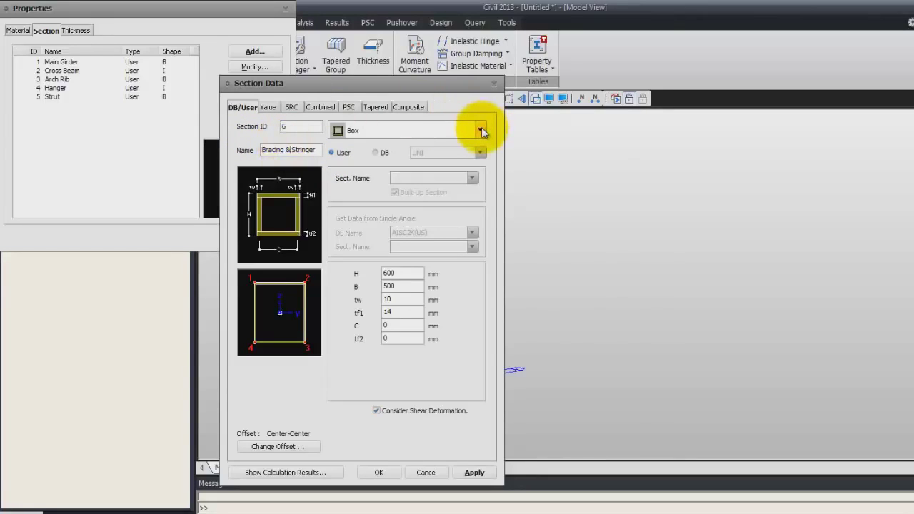
click(482, 132)
scroll(404, 196, up, 1)
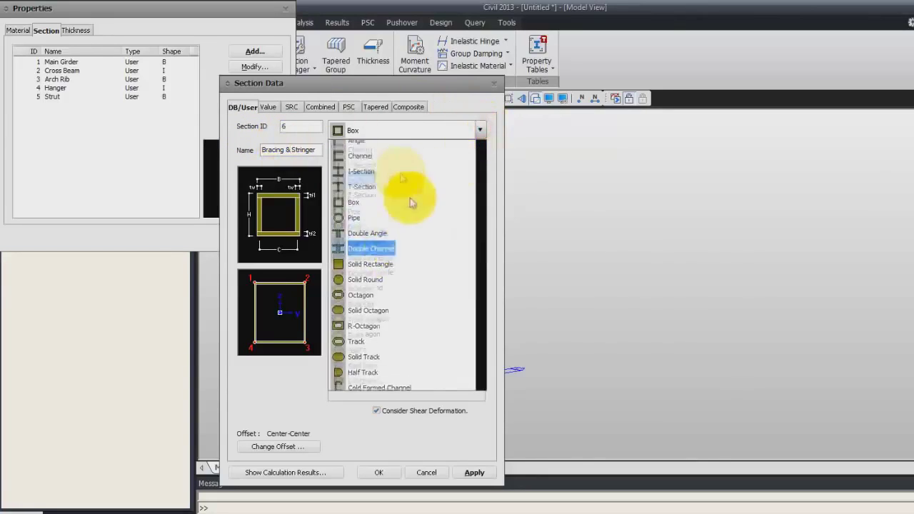
scroll(393, 189, up, 1)
click(384, 182)
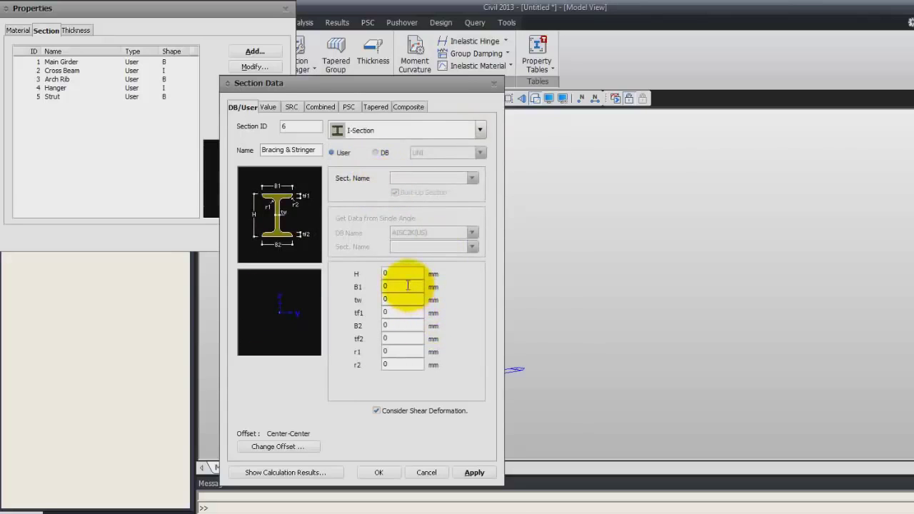
click(379, 154)
Pick the AISC database and scroll its section sizes toward the W36 shapes
click(481, 152)
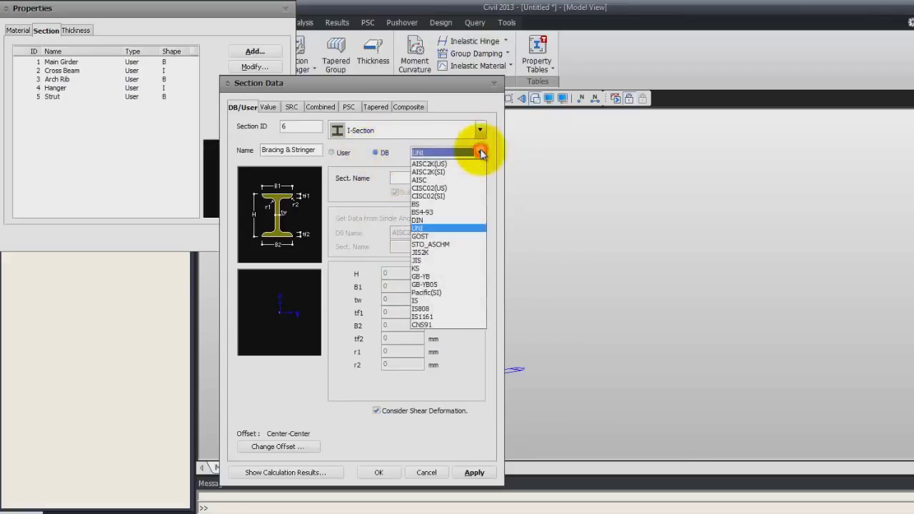
click(438, 180)
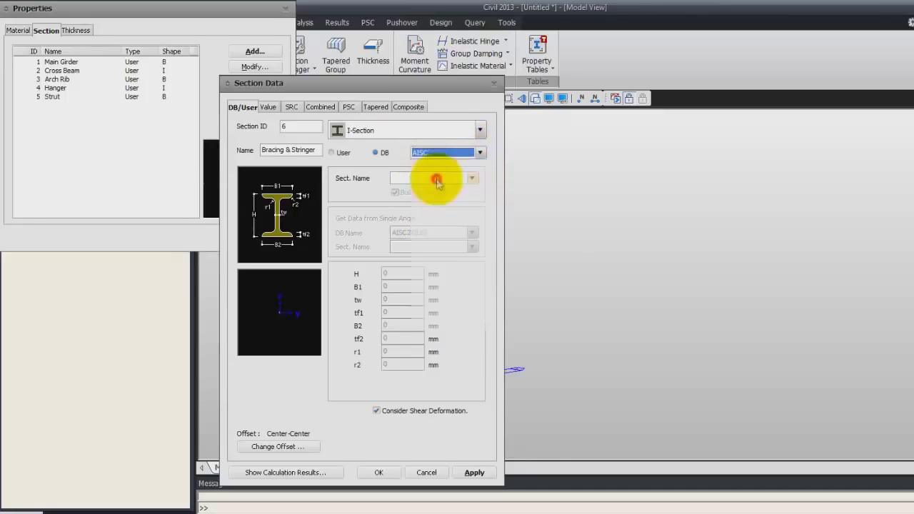
click(473, 178)
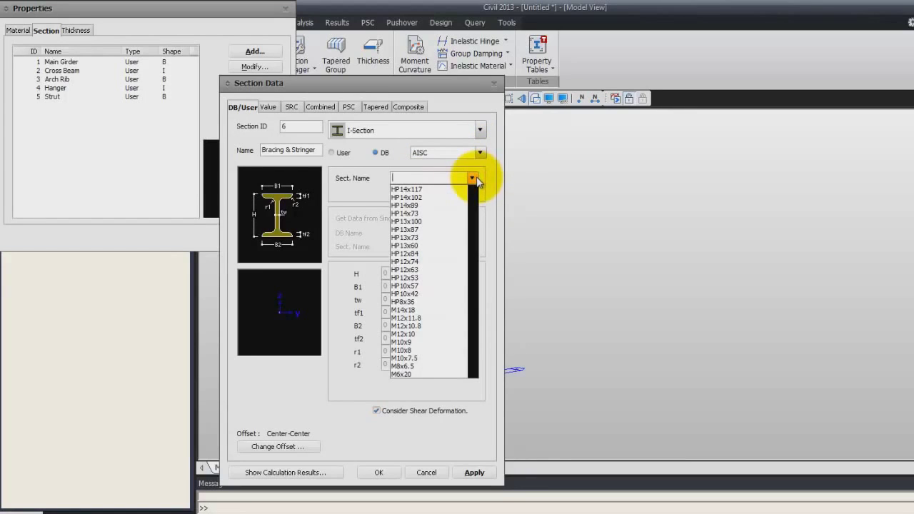
scroll(442, 278, down, 3)
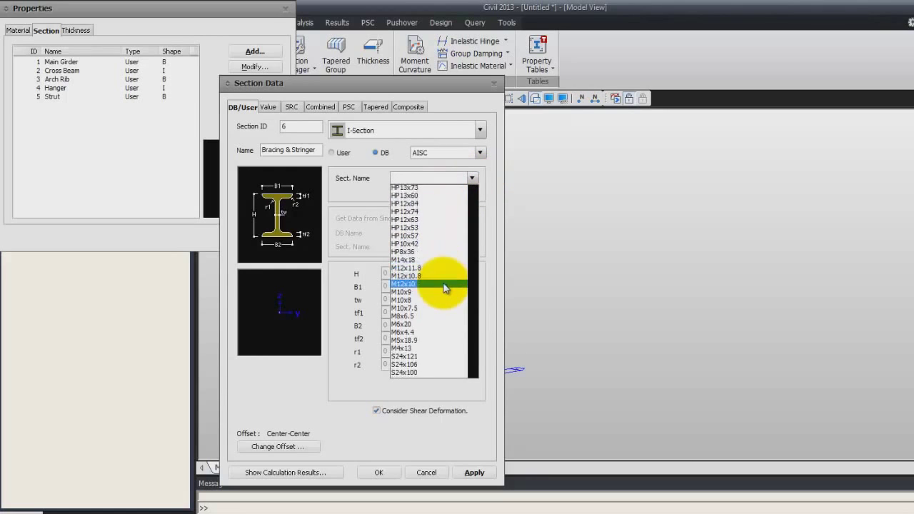
scroll(443, 284, down, 2)
scroll(444, 284, down, 5)
scroll(443, 291, down, 5)
scroll(439, 284, down, 5)
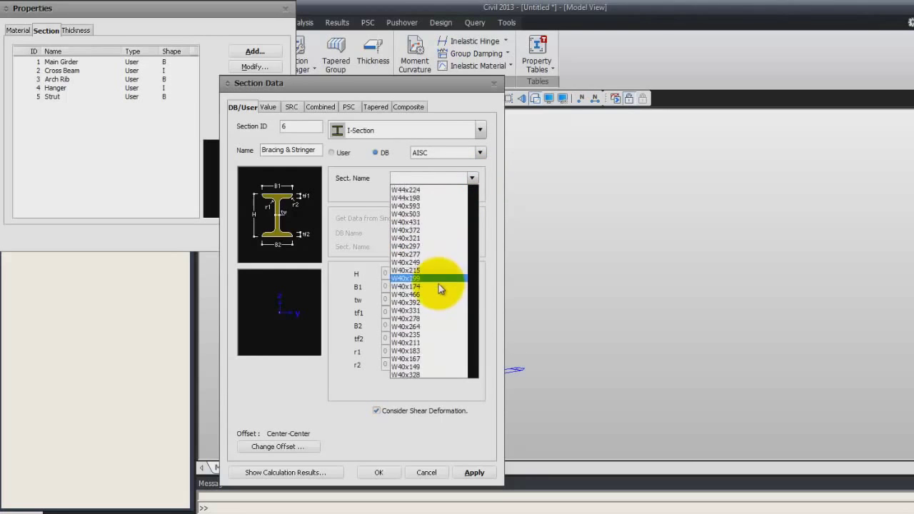
scroll(437, 283, down, 5)
scroll(437, 284, down, 3)
scroll(438, 287, down, 2)
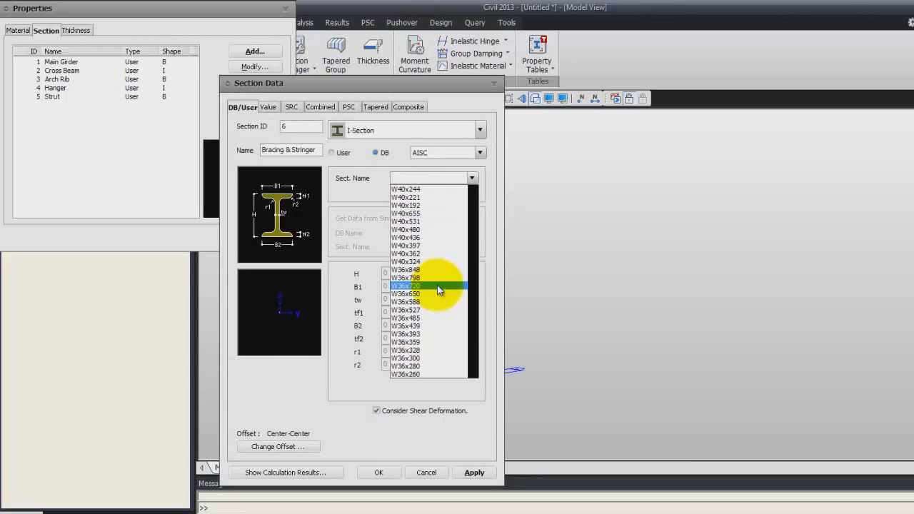